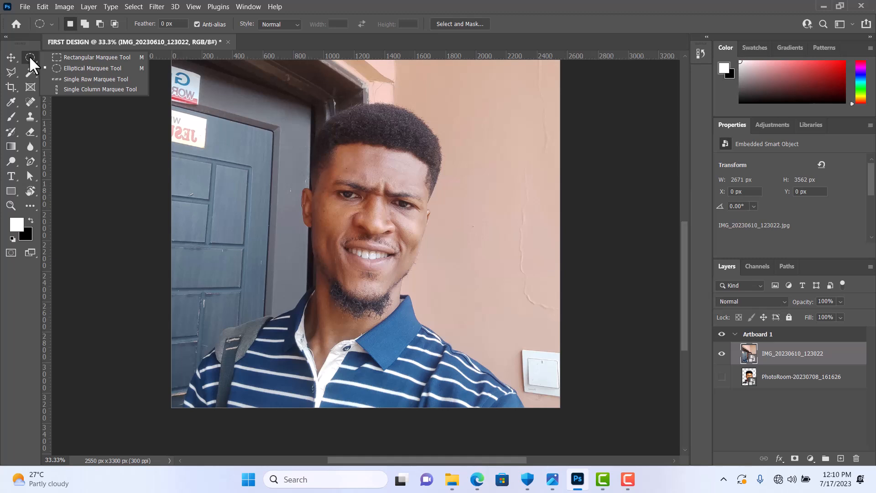
Step: Look through the tool variants in the lasso, Magic Wand and Crop tool groups
{"action": "left_click", "coordinate": [10, 72]}
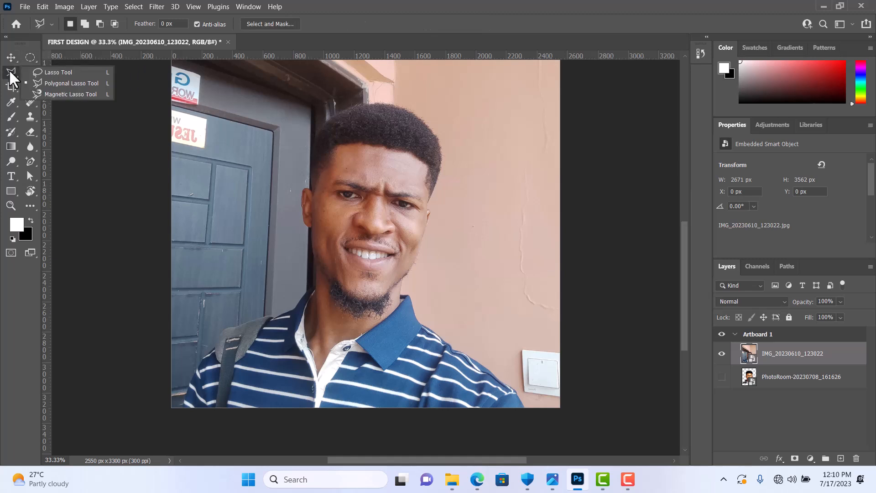
{"action": "left_click", "coordinate": [11, 57]}
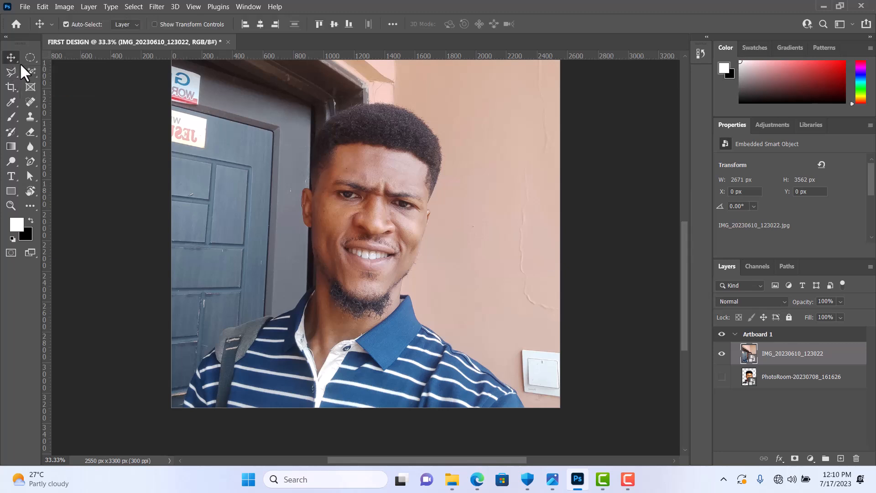
{"action": "left_click", "coordinate": [25, 71]}
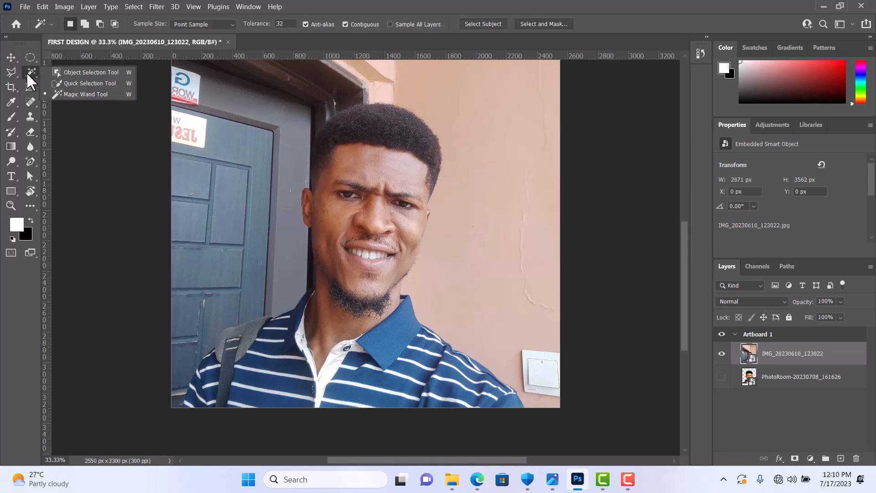
{"action": "left_click", "coordinate": [9, 56]}
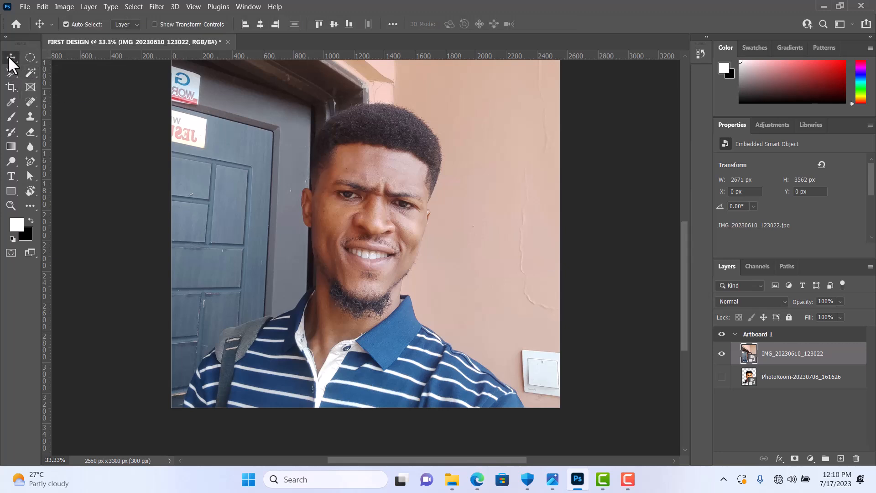
{"action": "left_click", "coordinate": [10, 87]}
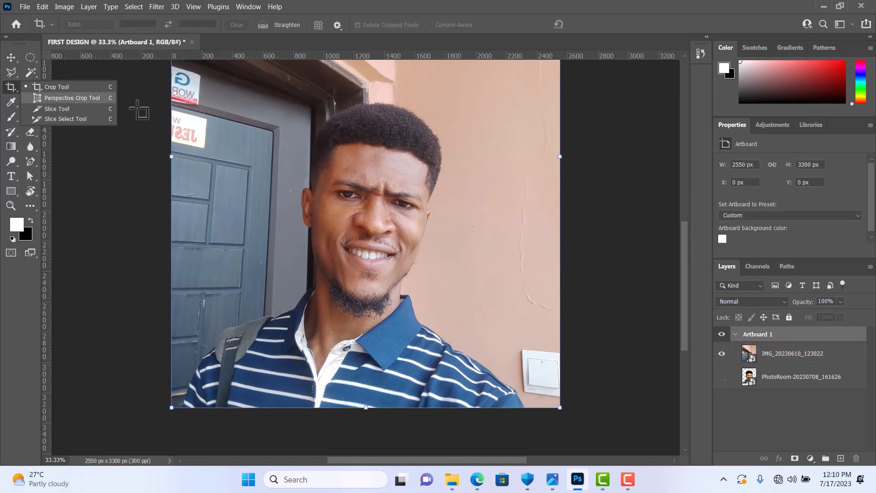
{"action": "scroll", "coordinate": [221, 122], "scroll_direction": "up", "scroll_amount": 1}
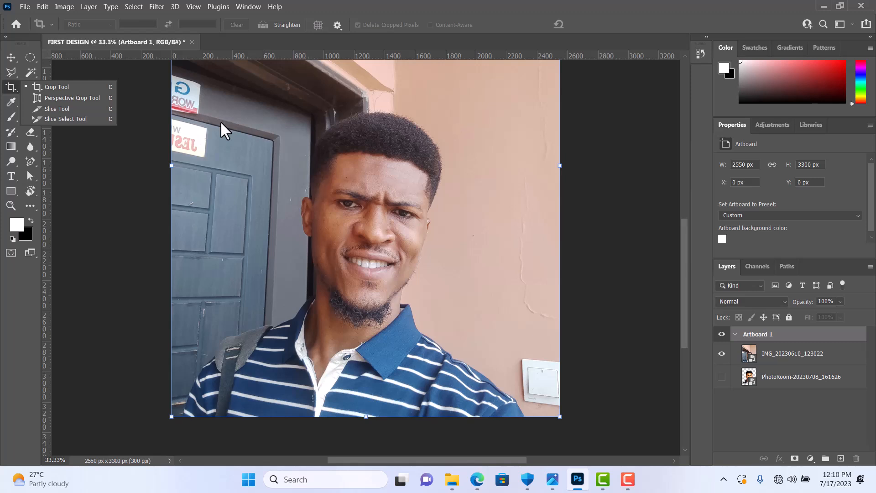
{"action": "left_click", "coordinate": [12, 57]}
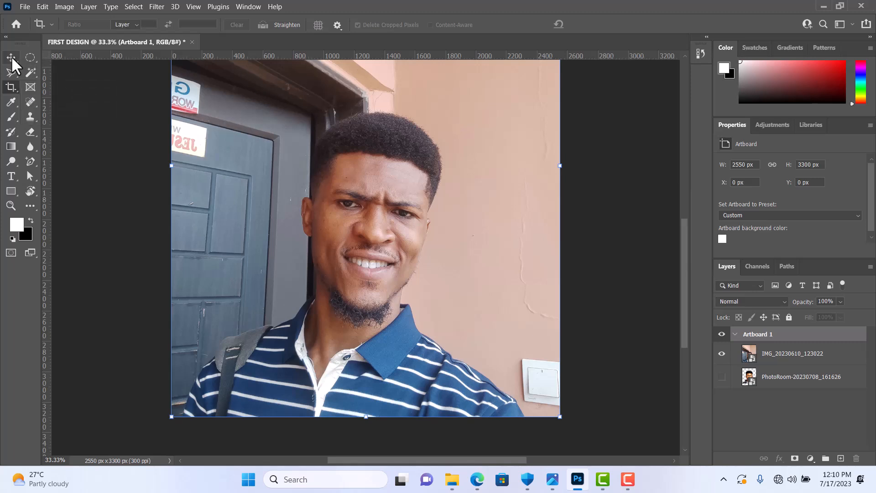
{"action": "scroll", "coordinate": [449, 293], "scroll_direction": "up", "scroll_amount": 3}
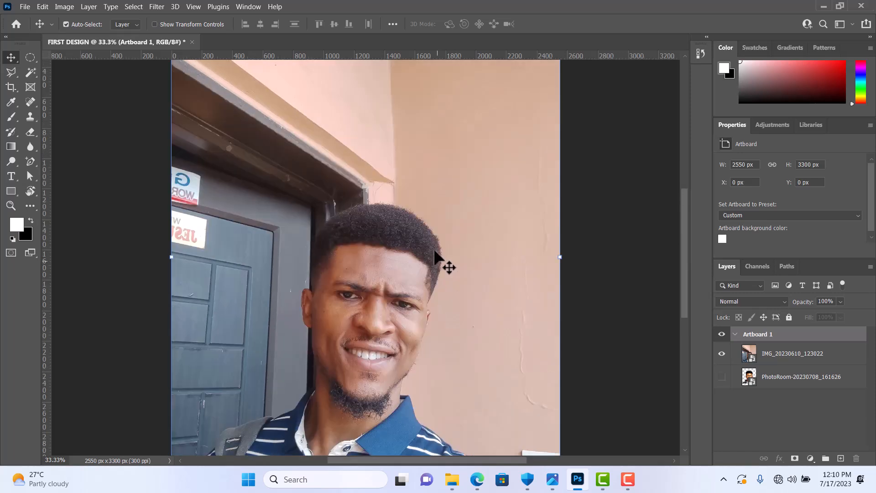
{"action": "scroll", "coordinate": [434, 250], "scroll_direction": "up", "scroll_amount": 1}
{"action": "scroll", "coordinate": [435, 250], "scroll_direction": "up", "scroll_amount": 1}
{"action": "scroll", "coordinate": [435, 246], "scroll_direction": "down", "scroll_amount": 3}
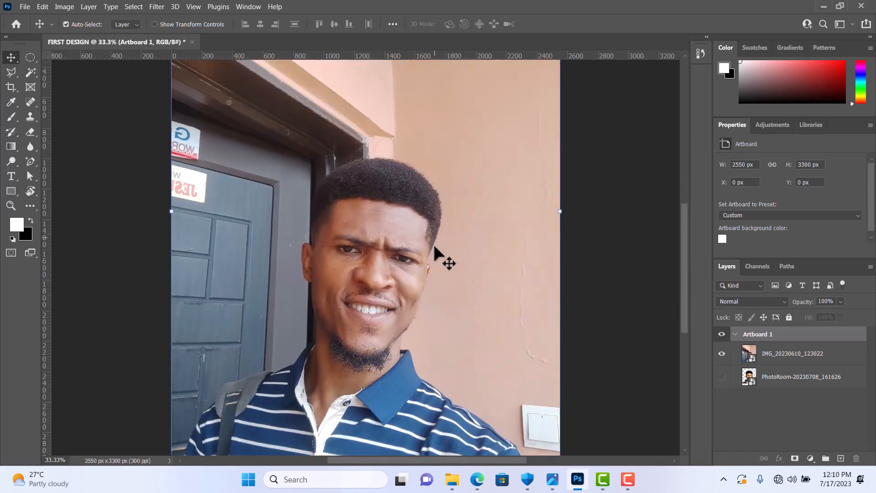
{"action": "scroll", "coordinate": [435, 248], "scroll_direction": "down", "scroll_amount": 3}
{"action": "scroll", "coordinate": [434, 248], "scroll_direction": "up", "scroll_amount": 2}
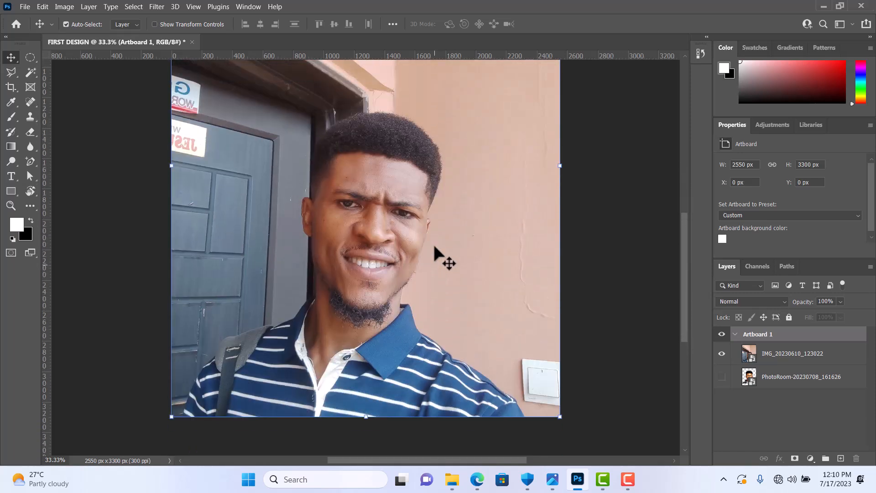
{"action": "scroll", "coordinate": [434, 248], "scroll_direction": "up", "scroll_amount": 2}
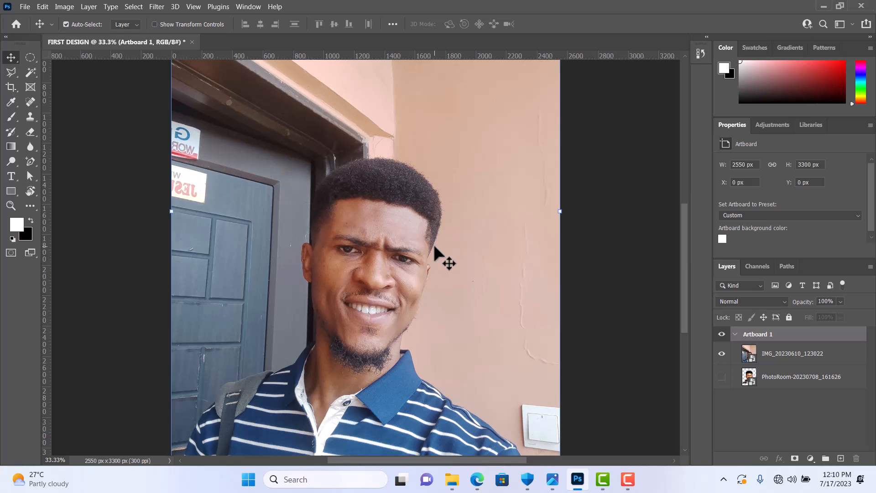
{"action": "scroll", "coordinate": [434, 247], "scroll_direction": "down", "scroll_amount": 2}
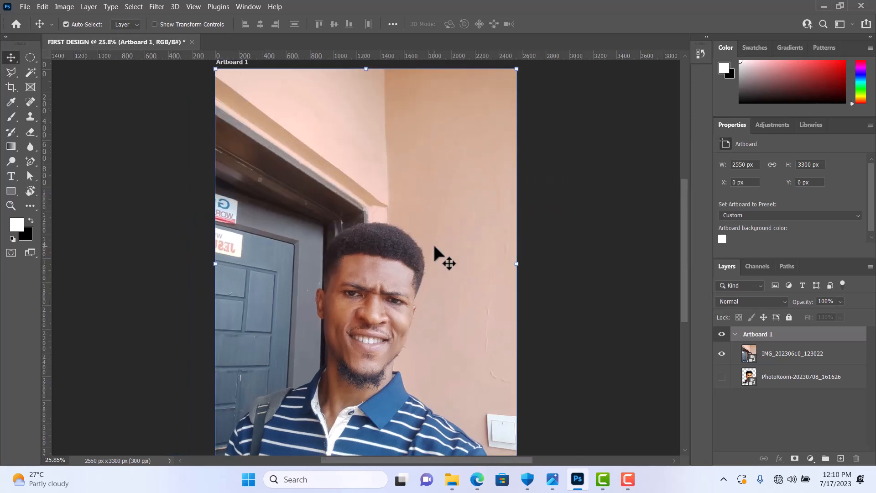
{"action": "scroll", "coordinate": [430, 264], "scroll_direction": "down", "scroll_amount": 1}
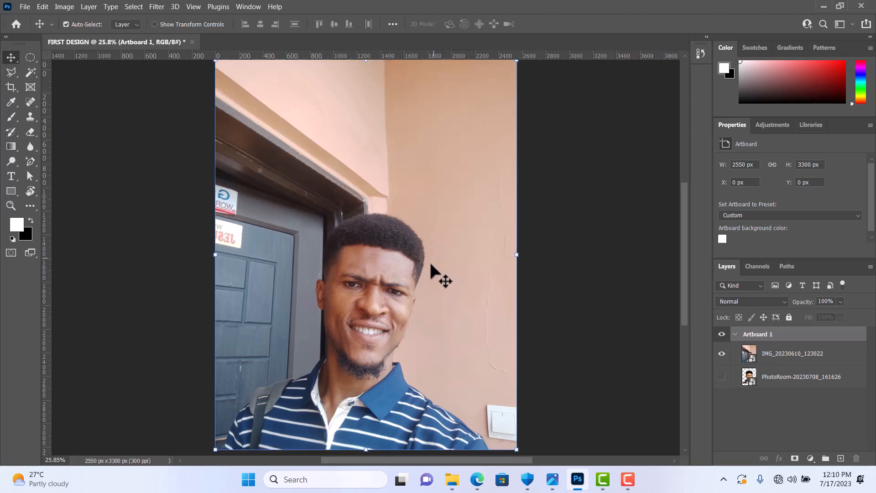
{"action": "scroll", "coordinate": [431, 264], "scroll_direction": "up", "scroll_amount": 1}
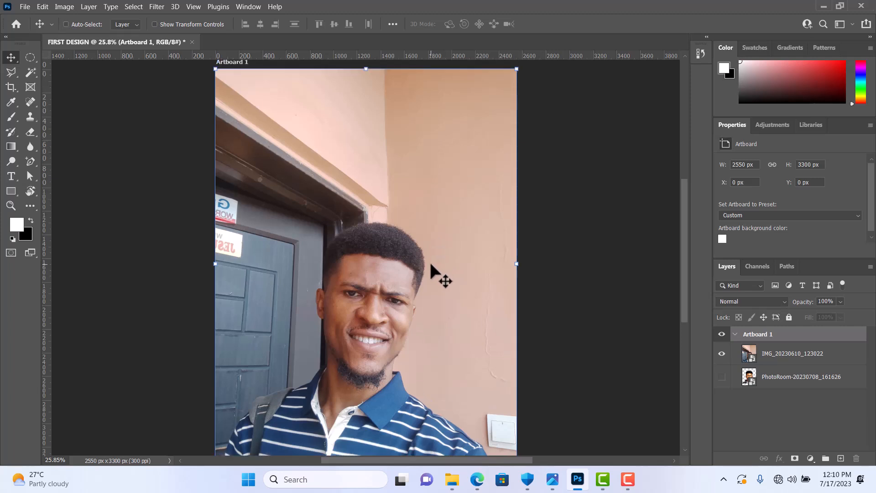
{"action": "key", "text": "ctrl+minus"}
{"action": "key", "text": "ctrl+minus"}
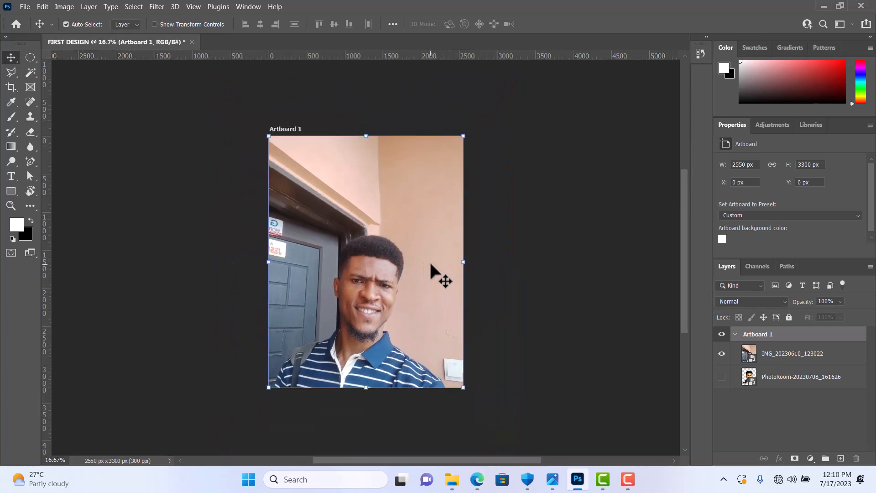
{"action": "key", "text": "ctrl+plus"}
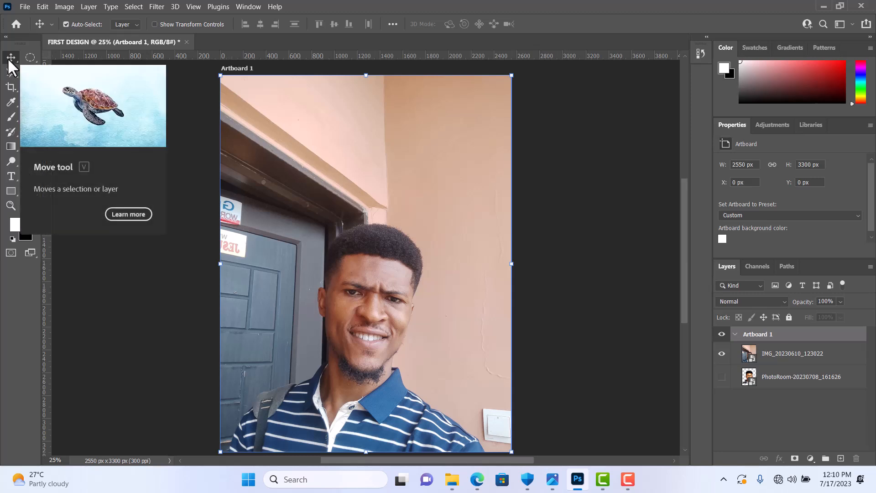
Step: Try the Crop tool with the IMG_20230610_123022 layer selected
{"action": "left_click", "coordinate": [10, 87]}
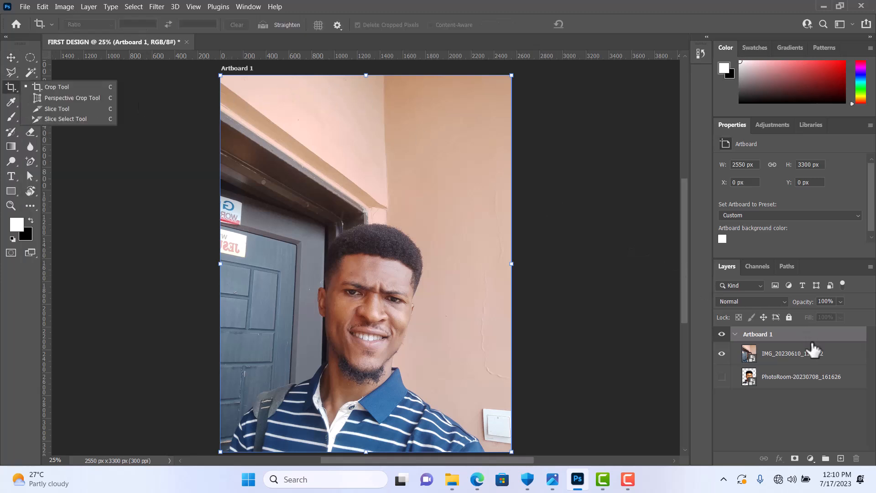
{"action": "left_click", "coordinate": [815, 357]}
{"action": "left_click", "coordinate": [815, 358]}
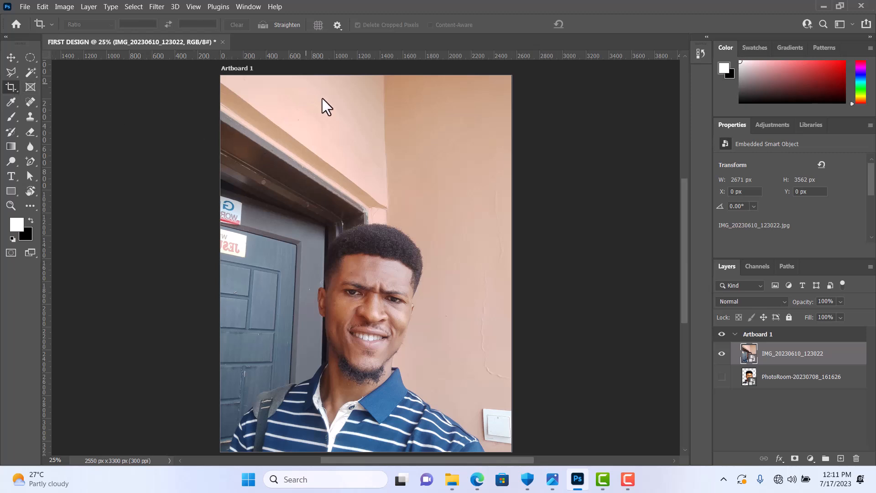
{"action": "left_click", "coordinate": [10, 58]}
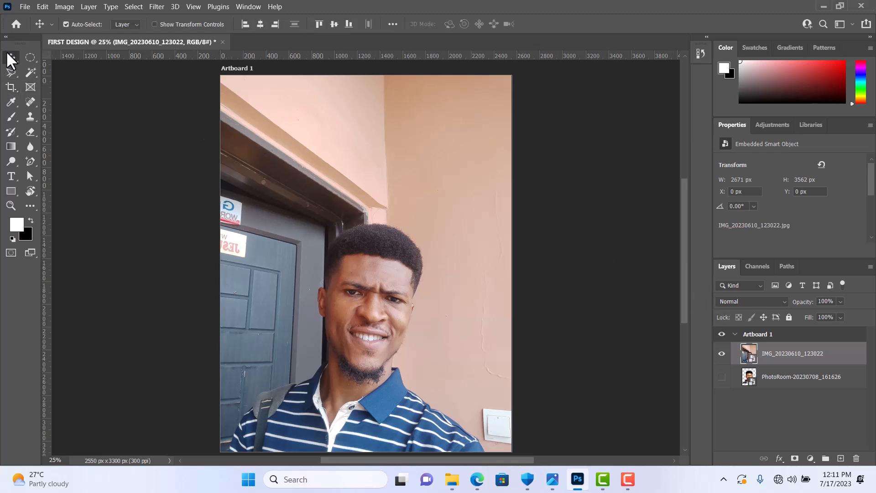
Step: Load the 4 inch x 6 inch 300 ppi preset for the Crop tool
{"action": "left_click", "coordinate": [11, 84]}
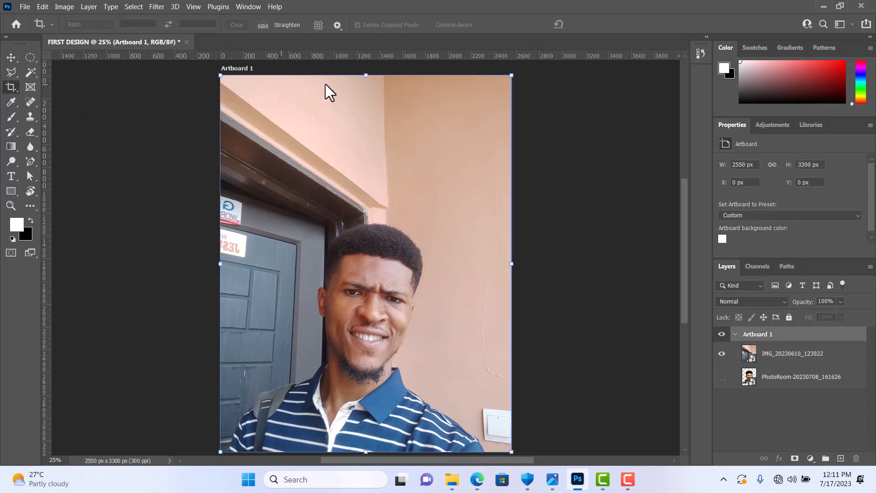
{"action": "left_click", "coordinate": [51, 24]}
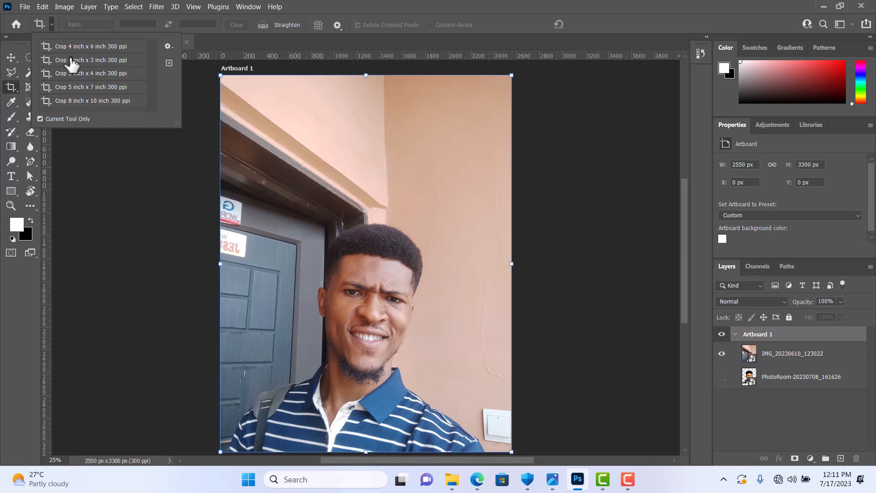
{"action": "left_click", "coordinate": [51, 21]}
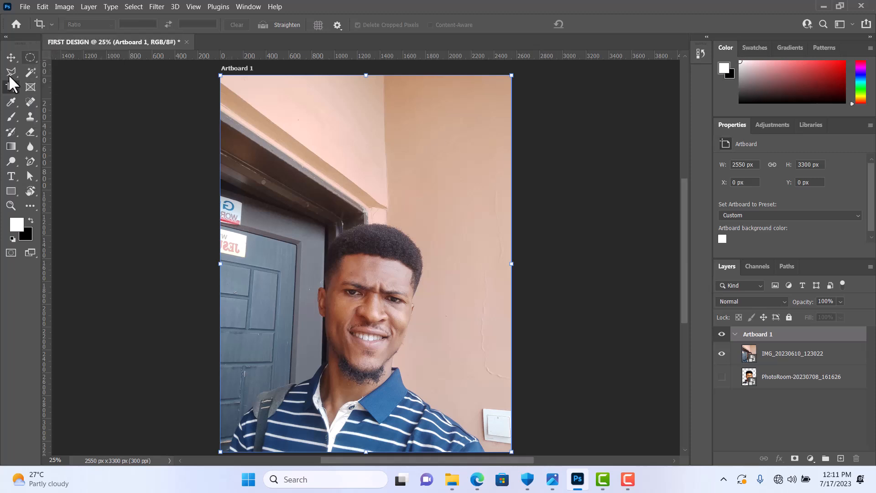
{"action": "left_click", "coordinate": [48, 22]}
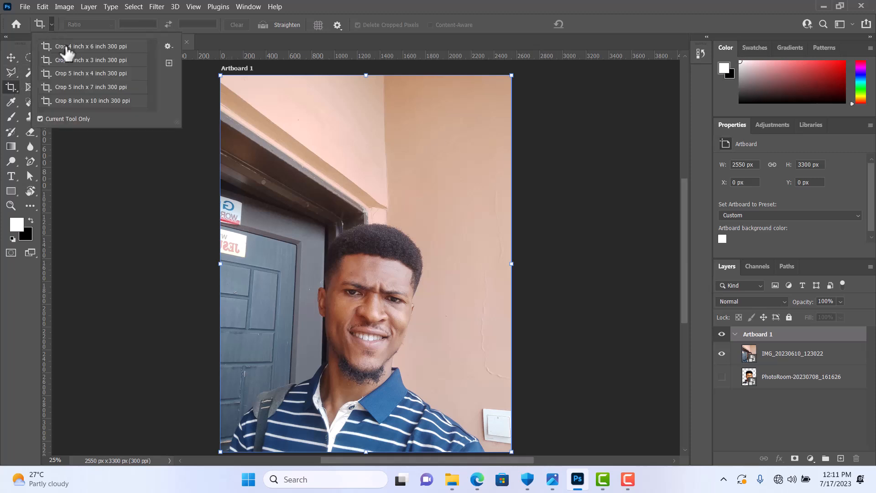
{"action": "scroll", "coordinate": [70, 47], "scroll_direction": "up", "scroll_amount": 1}
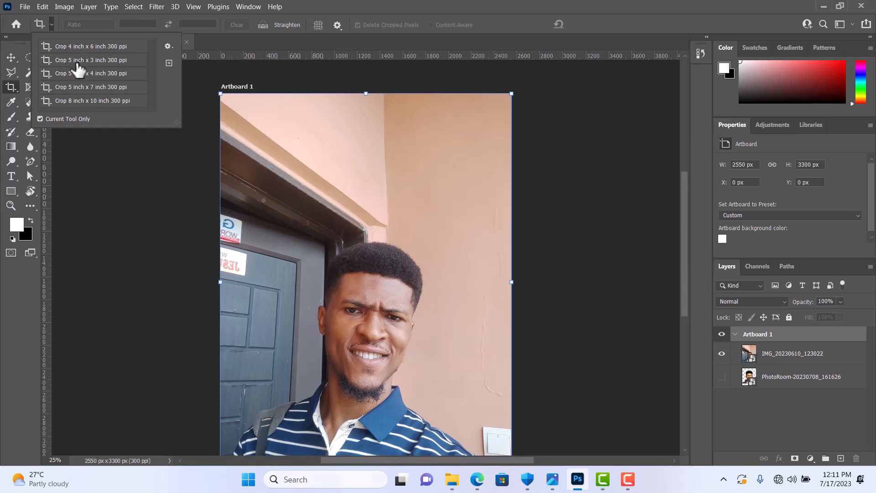
{"action": "scroll", "coordinate": [78, 80], "scroll_direction": "down", "scroll_amount": 1}
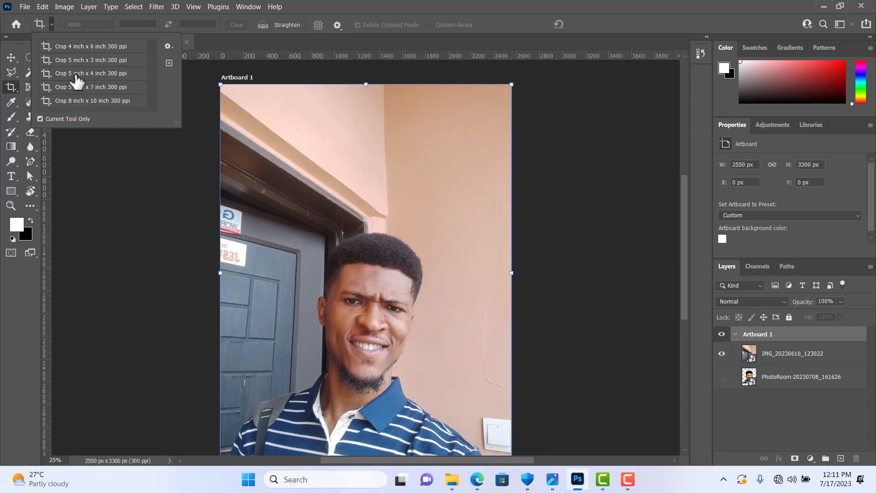
{"action": "left_click", "coordinate": [168, 62]}
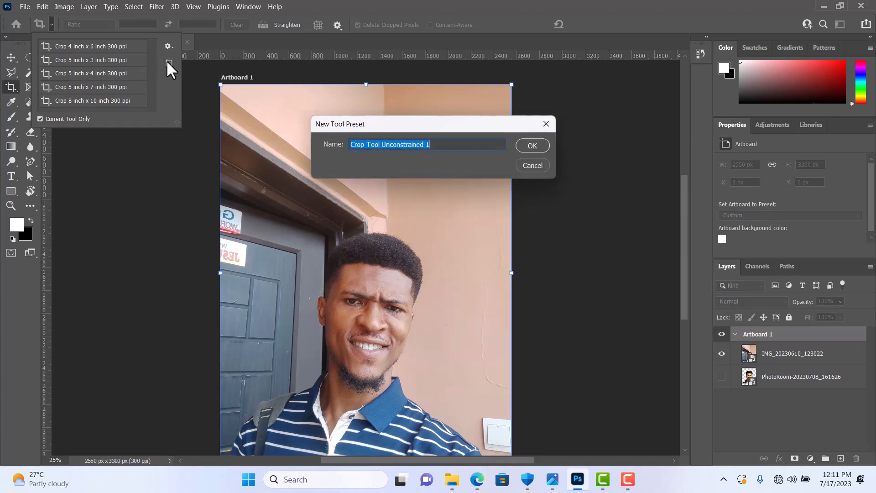
{"action": "left_click", "coordinate": [529, 167]}
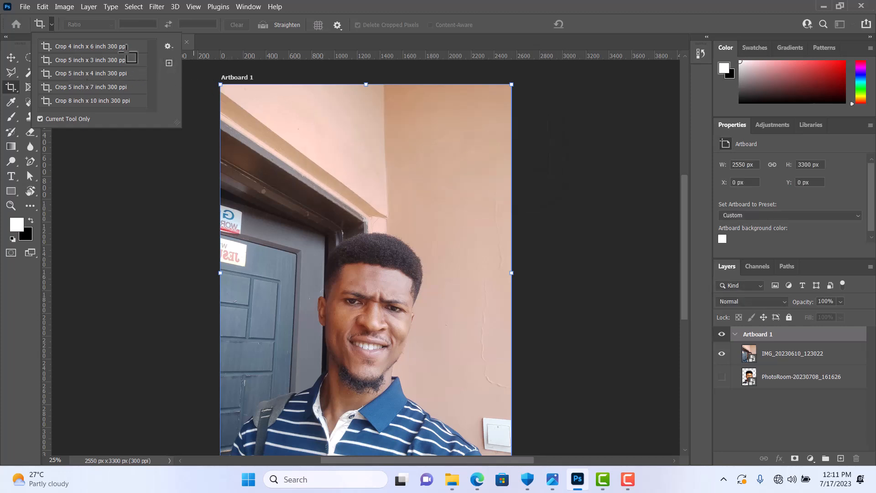
{"action": "left_click", "coordinate": [75, 48]}
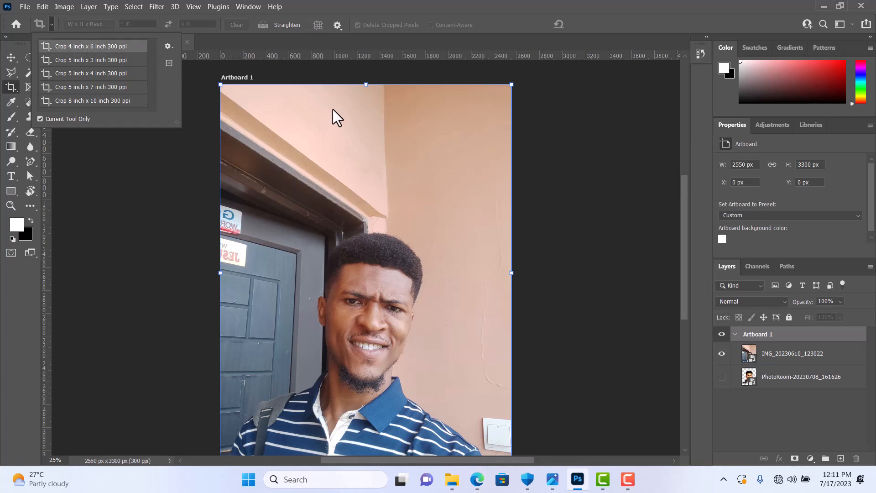
Step: Crop the artboard from its upper edge down to a height of about 2236 px with the Crop tool
{"action": "left_click", "coordinate": [9, 54]}
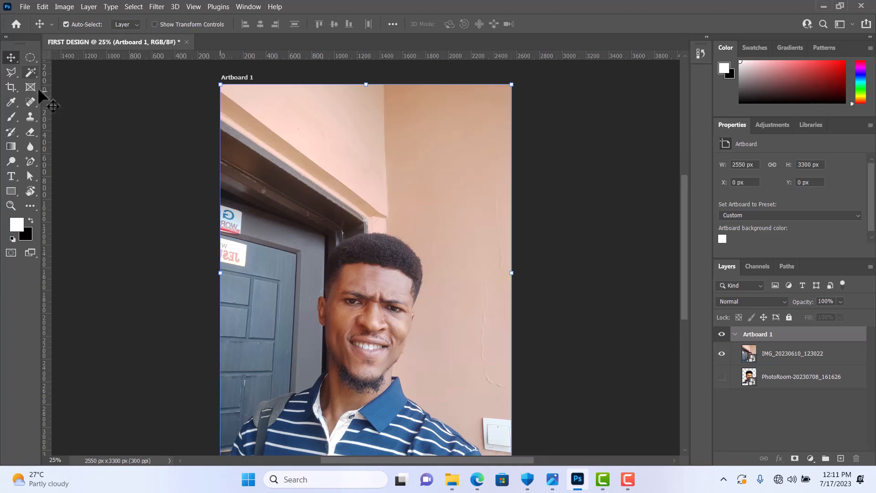
{"action": "key", "text": "c"}
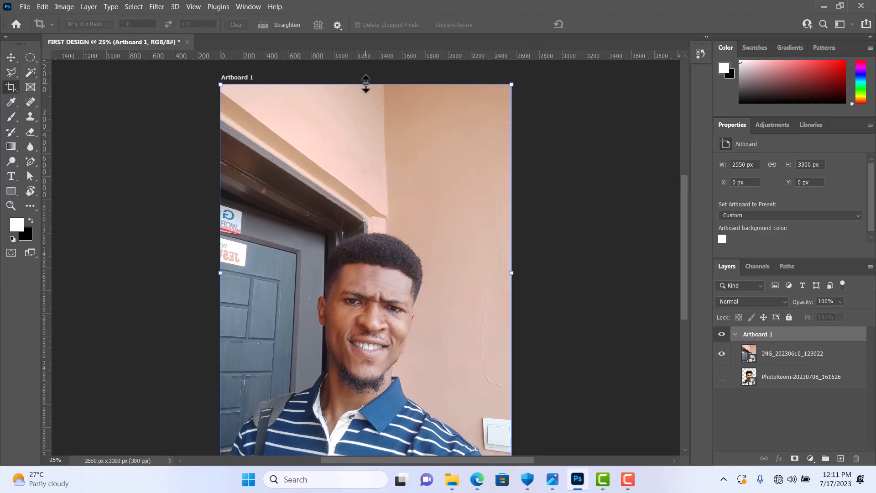
{"action": "left_click_drag", "start_coordinate": [366, 98], "coordinate": [379, 206]}
{"action": "scroll", "coordinate": [379, 179], "scroll_direction": "down", "scroll_amount": 3}
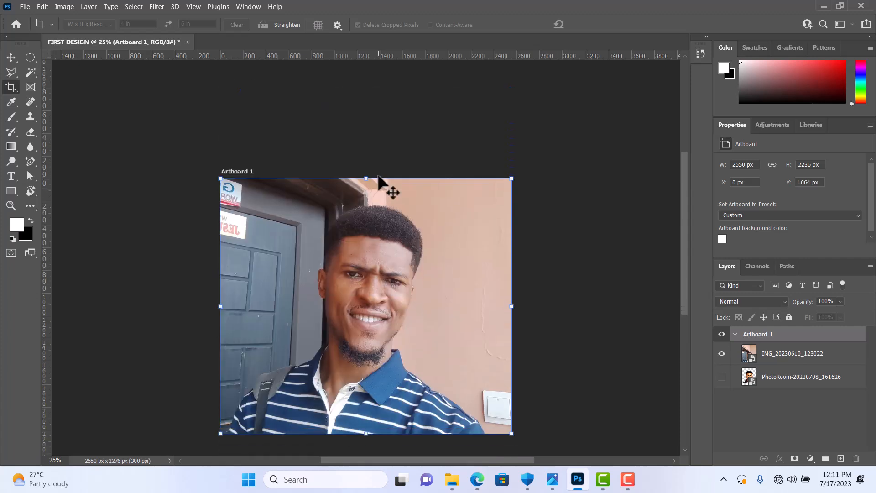
{"action": "scroll", "coordinate": [394, 165], "scroll_direction": "down", "scroll_amount": 2}
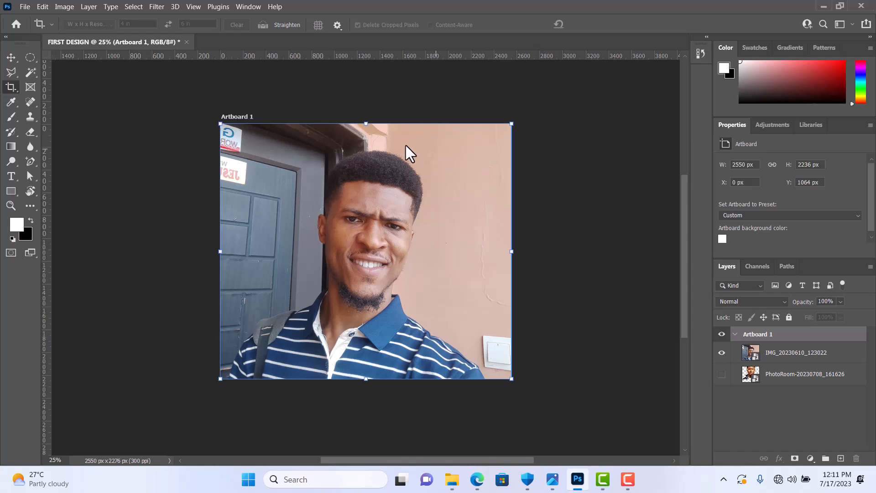
Step: Undo the crop of the artboard's upper edge
{"action": "left_click", "coordinate": [11, 57]}
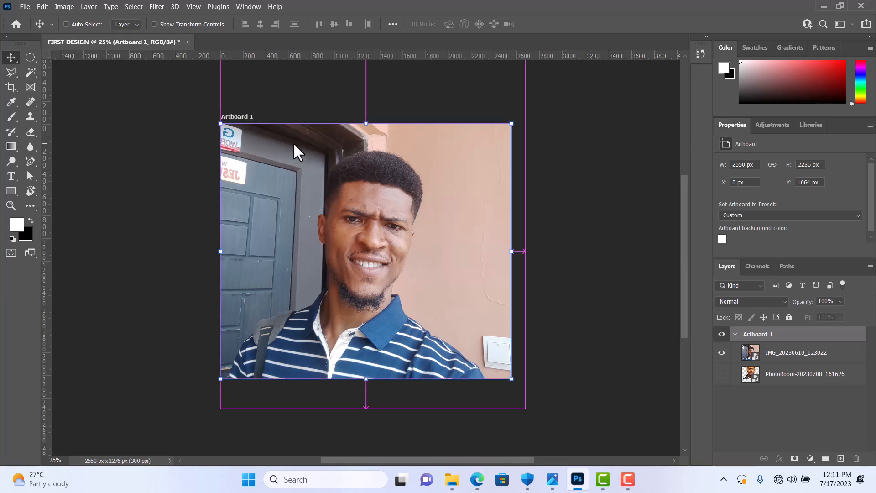
{"action": "key", "text": "ctrl+z"}
{"action": "scroll", "coordinate": [322, 138], "scroll_direction": "up", "scroll_amount": 3}
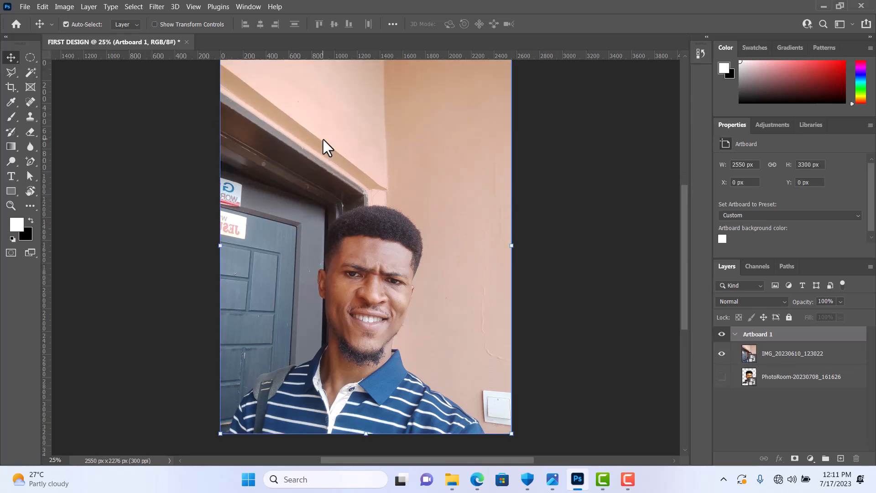
Step: Crop the artboard from its upper edge down to a height of about 2264 px
{"action": "left_click", "coordinate": [11, 86]}
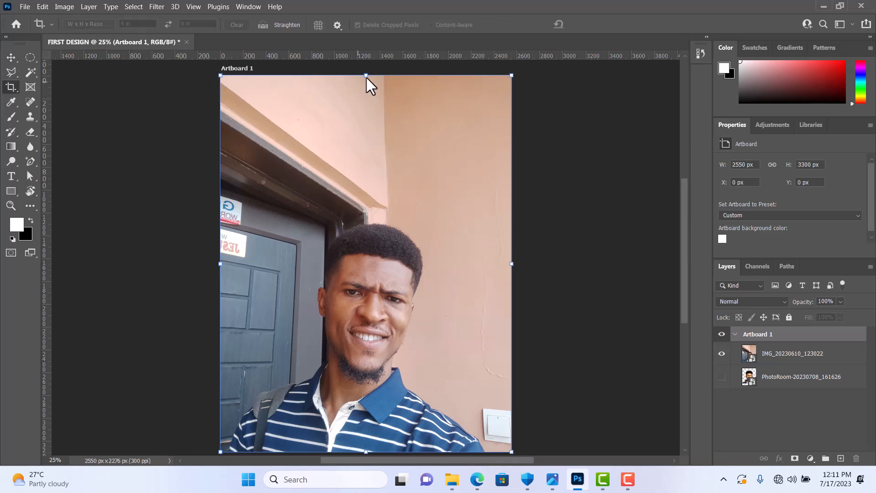
{"action": "left_click_drag", "start_coordinate": [367, 77], "coordinate": [375, 193]}
{"action": "key", "text": "Return"}
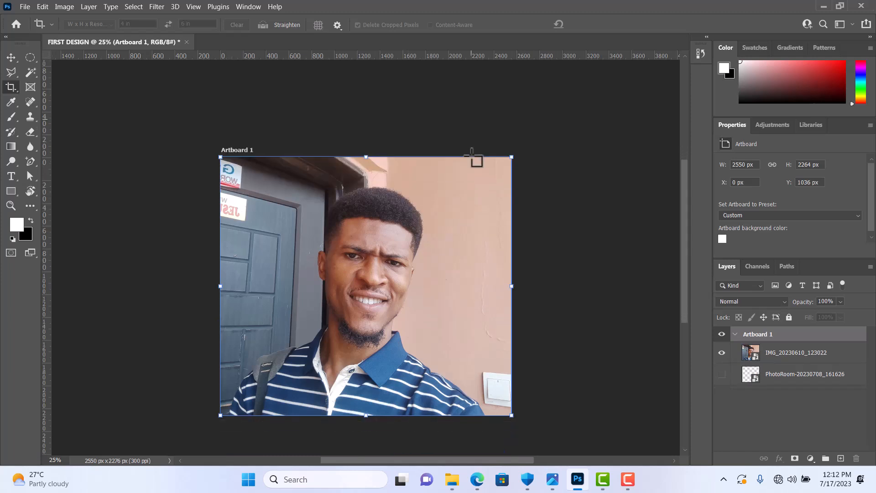
Step: Extend the cropped artboard's upper edge back upward to a height of about 2588 px
{"action": "scroll", "coordinate": [471, 156], "scroll_direction": "down", "scroll_amount": 2}
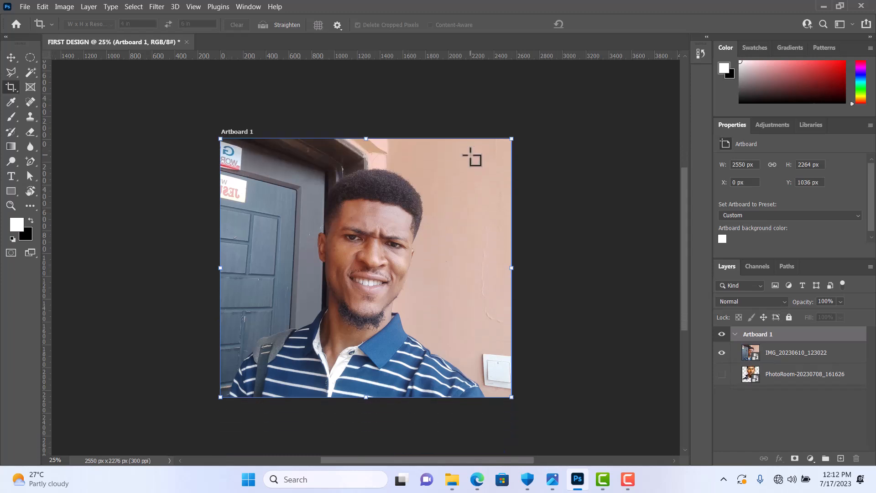
{"action": "left_click_drag", "start_coordinate": [365, 139], "coordinate": [369, 98]}
{"action": "key", "text": "Return"}
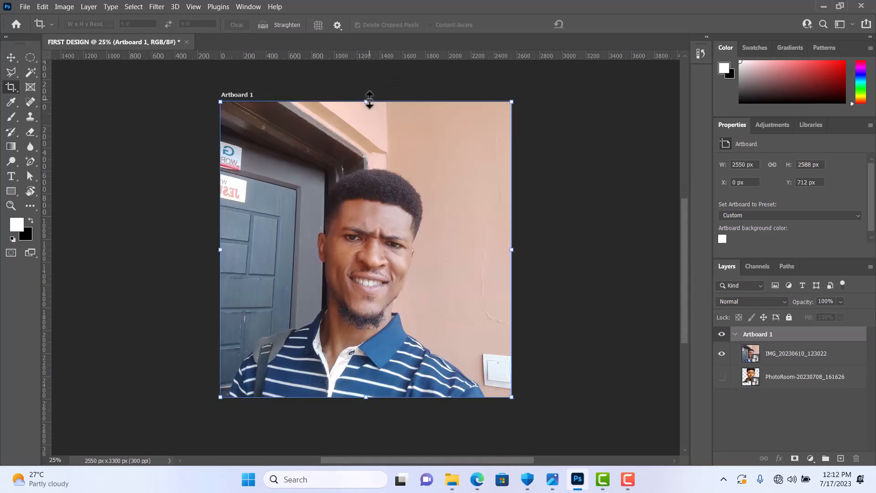
{"action": "left_click", "coordinate": [11, 57]}
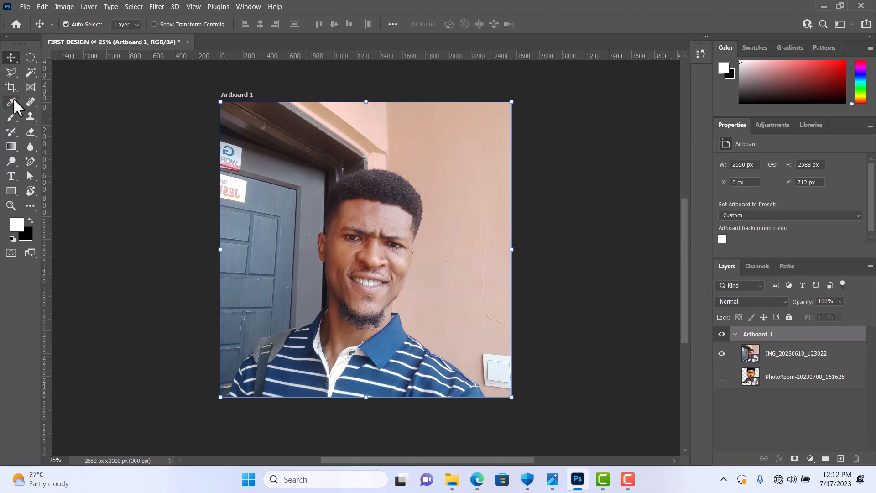
{"action": "left_click", "coordinate": [27, 102]}
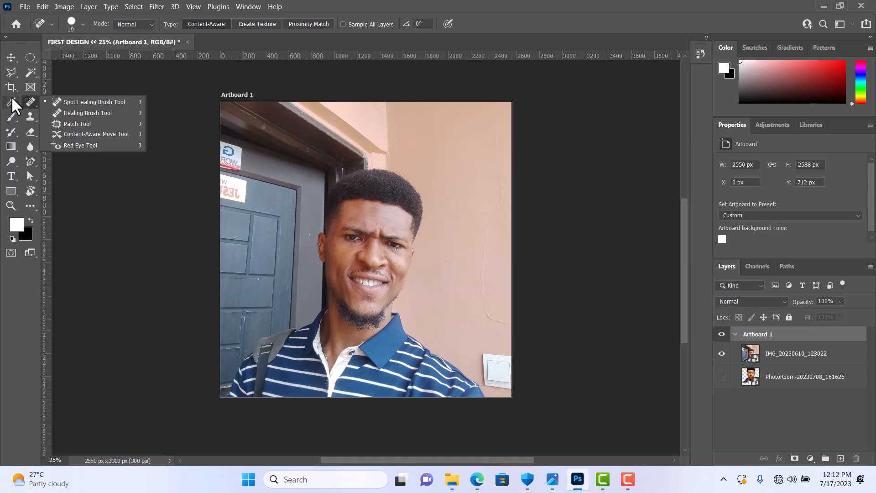
{"action": "left_click", "coordinate": [11, 98]}
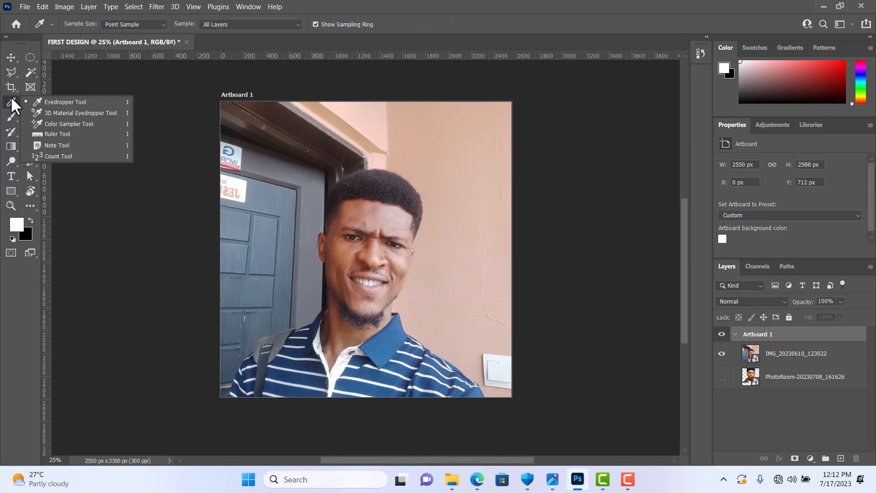
{"action": "left_click", "coordinate": [10, 55]}
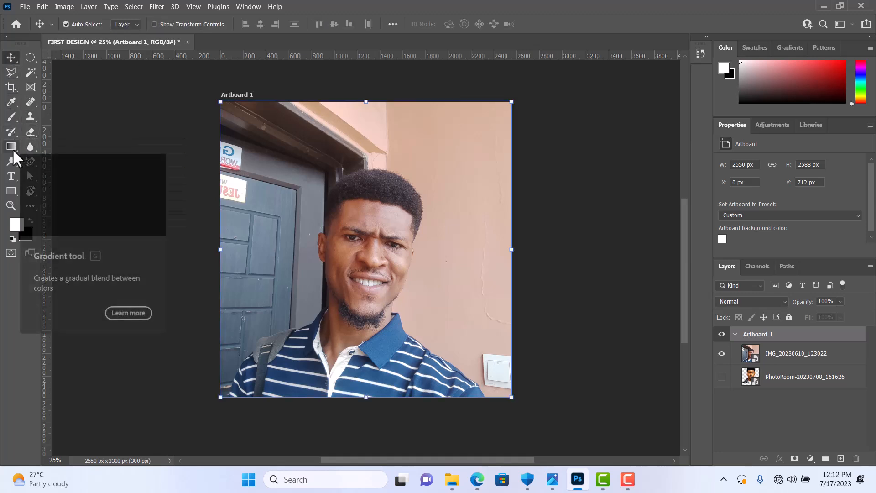
Step: Draw a rectangle about 1921 px by 360 px across the portrait, just above the man's forehead
{"action": "left_click", "coordinate": [7, 191]}
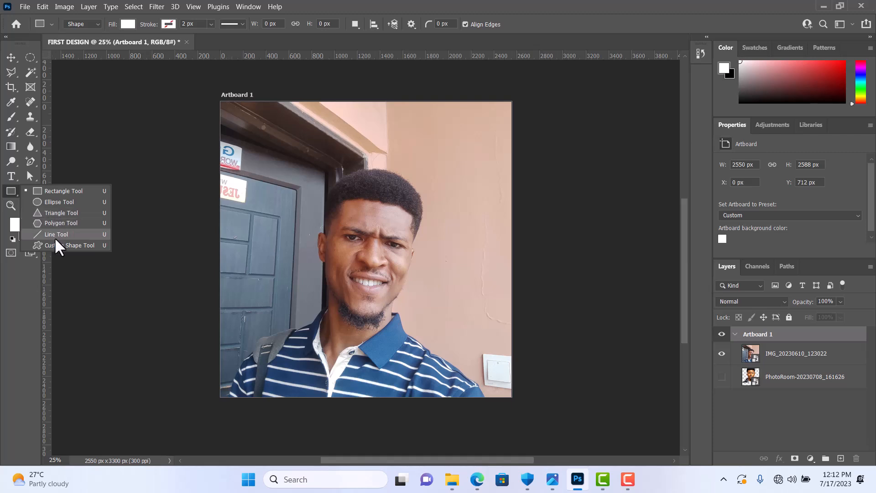
{"action": "left_click", "coordinate": [53, 190]}
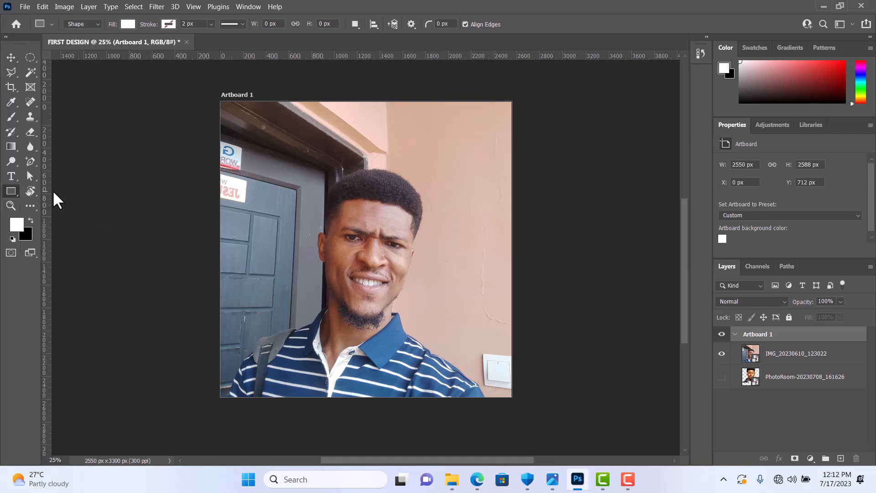
{"action": "left_click_drag", "start_coordinate": [254, 150], "coordinate": [473, 191]}
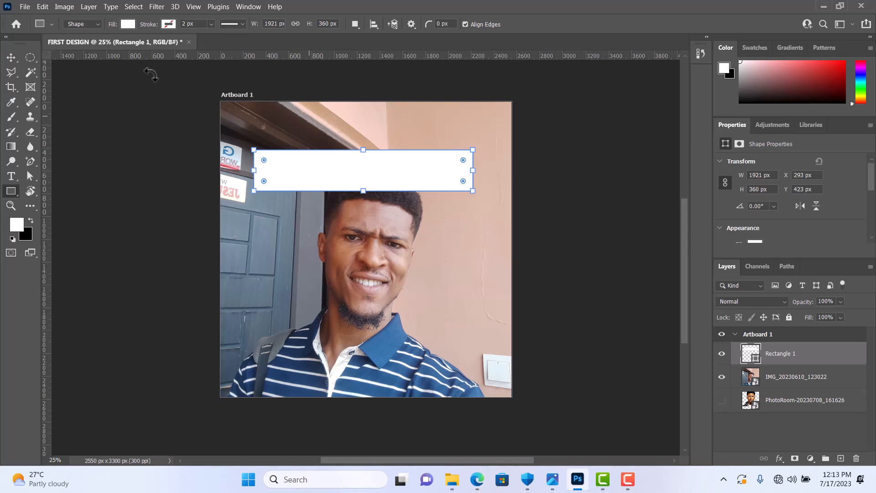
Step: Try recently used dark green, purple and near-black as the rectangle's fill
{"action": "left_click", "coordinate": [128, 25]}
{"action": "left_click", "coordinate": [129, 25]}
{"action": "left_click", "coordinate": [128, 24]}
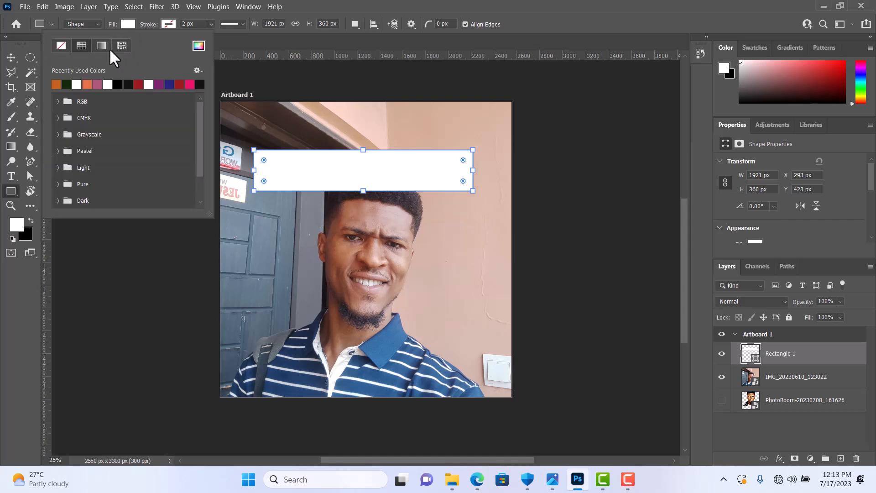
{"action": "left_click", "coordinate": [66, 83]}
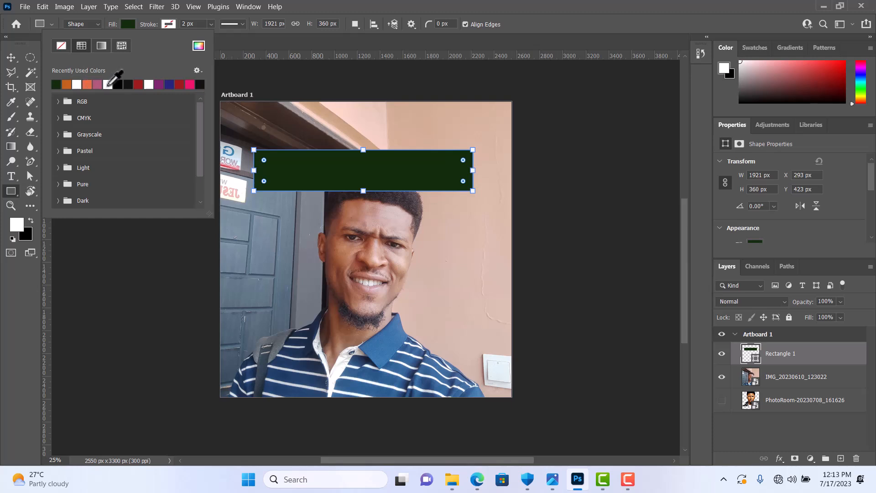
{"action": "left_click", "coordinate": [158, 84]}
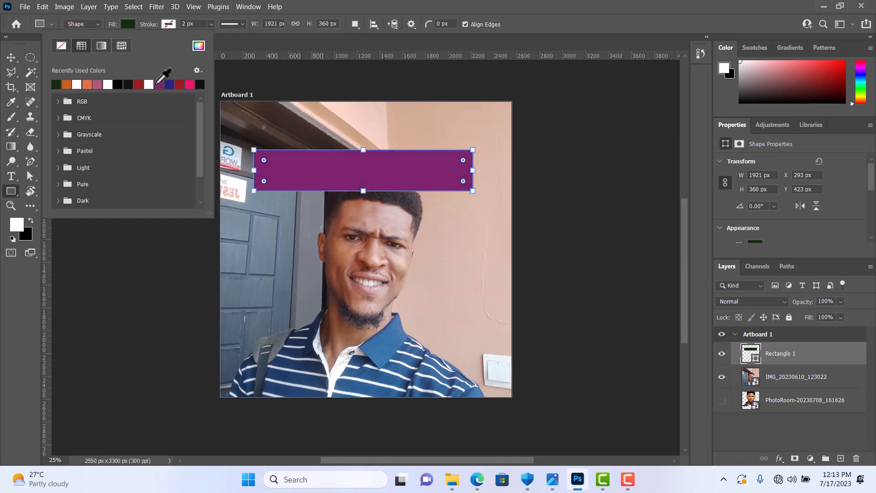
{"action": "left_click", "coordinate": [199, 84]}
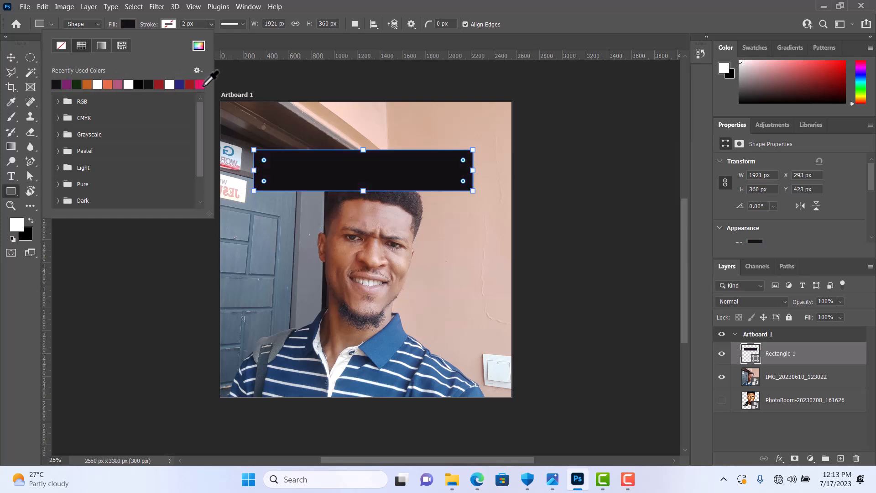
Step: Set the rectangle's fill to dark blue 21375e, sampled from the man's striped shirt
{"action": "left_click", "coordinate": [198, 47]}
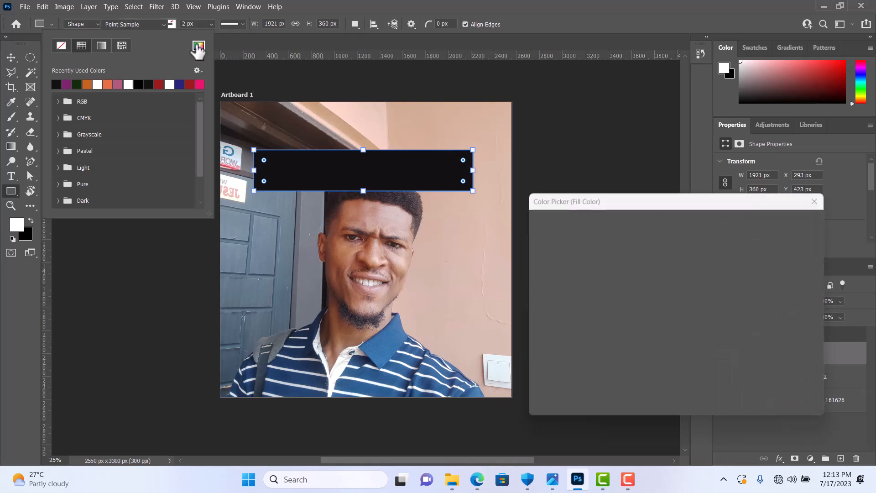
{"action": "left_click", "coordinate": [298, 366]}
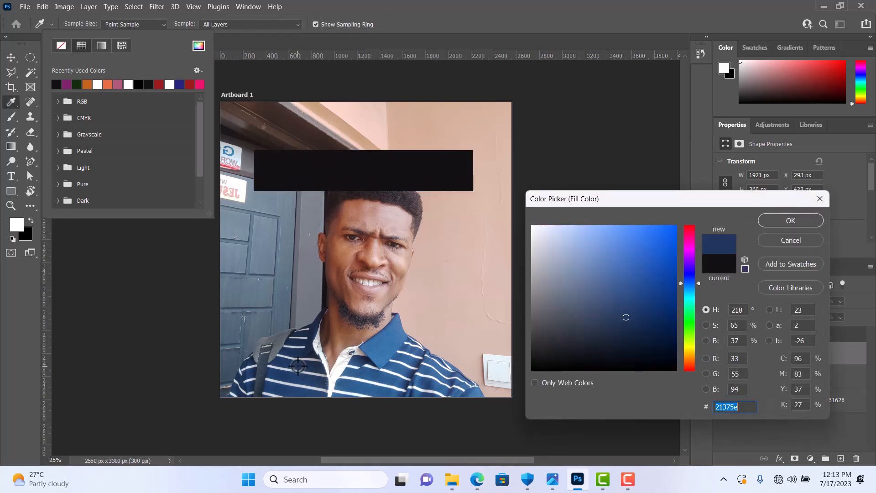
{"action": "left_click", "coordinate": [784, 220]}
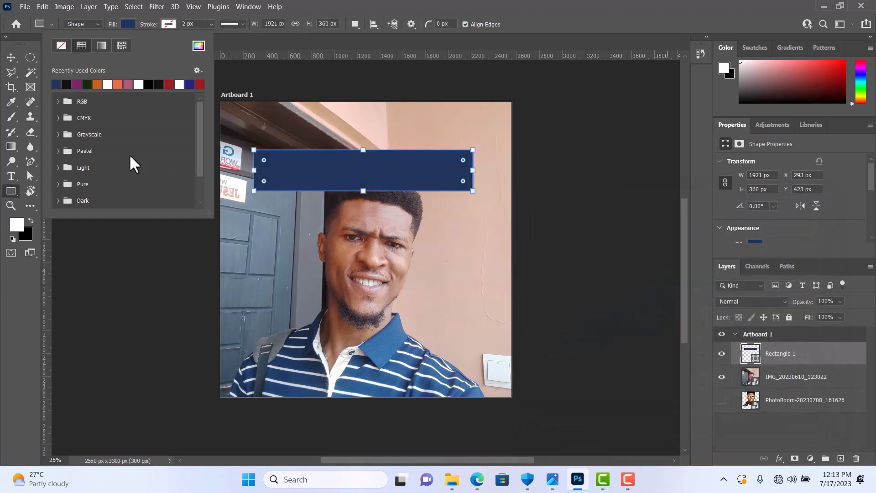
Step: Move the rectangle down over the striped shirt, to about X 273 px, Y 2127 px
{"action": "left_click", "coordinate": [8, 56]}
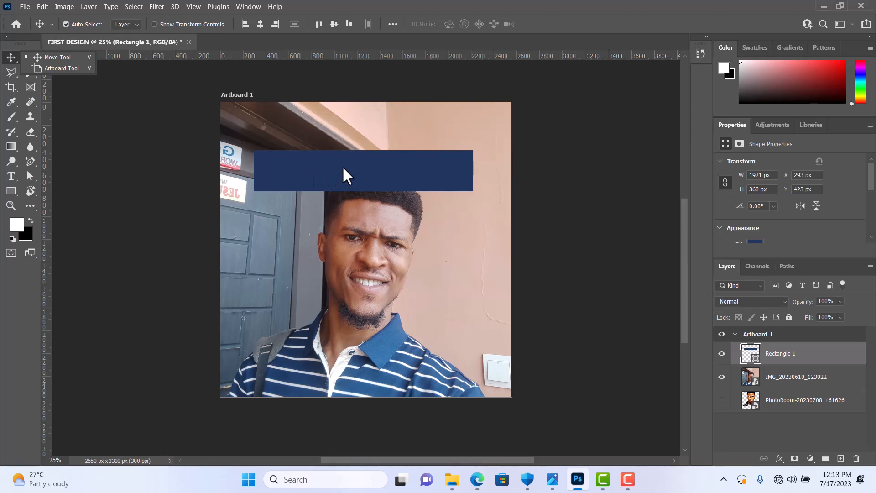
{"action": "left_click_drag", "start_coordinate": [343, 178], "coordinate": [336, 362]}
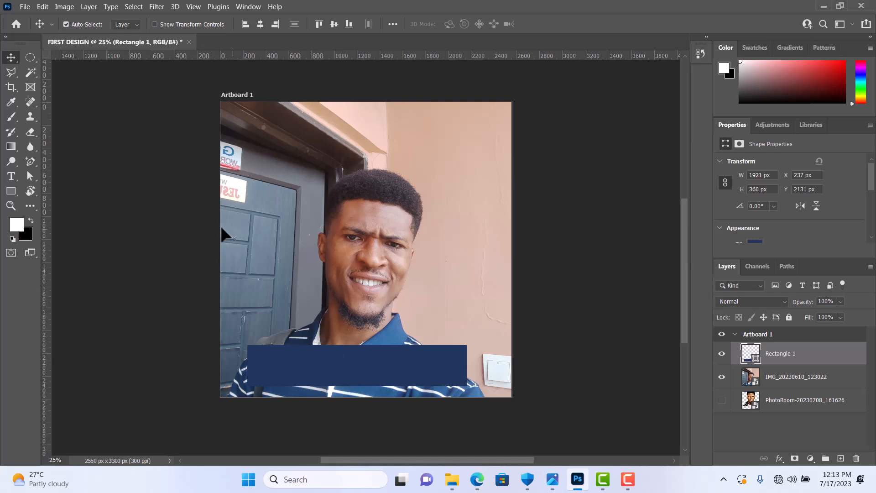
{"action": "left_click_drag", "start_coordinate": [316, 365], "coordinate": [320, 364]}
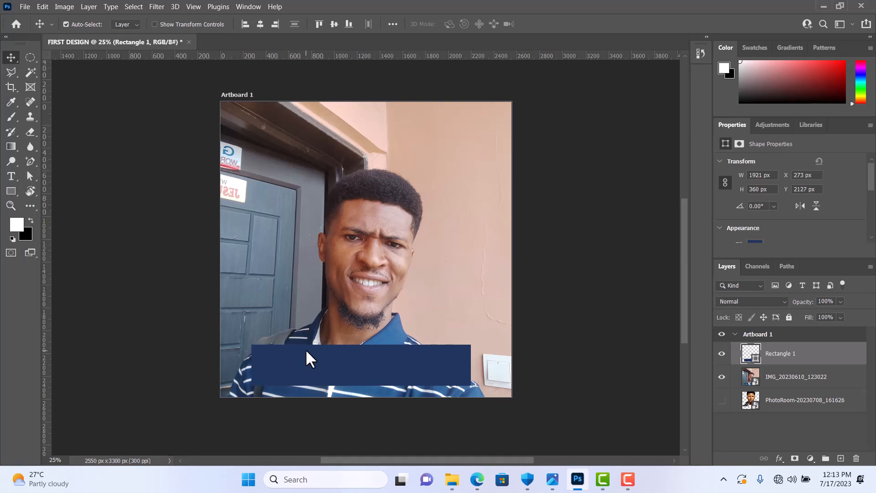
Step: Draw a circle about 596 px in diameter on the wall beside the man's face, directly above the IMG_20230610_123022 layer
{"action": "left_click", "coordinate": [13, 190]}
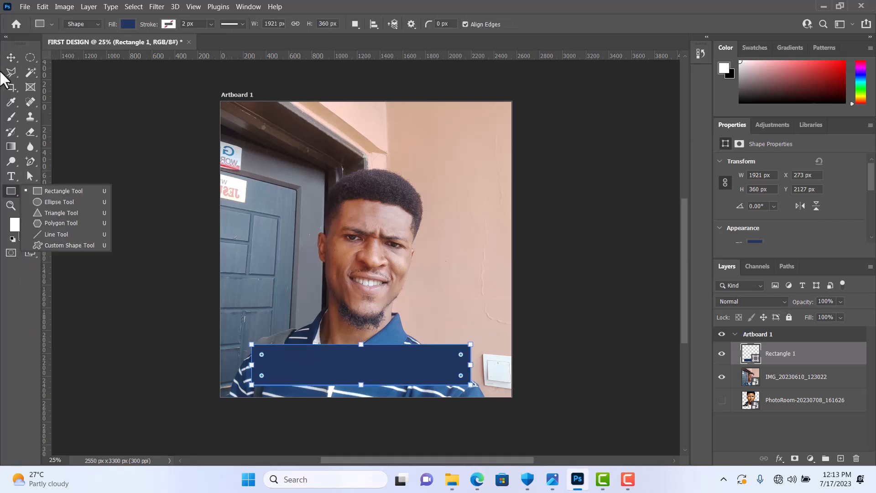
{"action": "left_click", "coordinate": [12, 55]}
{"action": "left_click", "coordinate": [296, 197]}
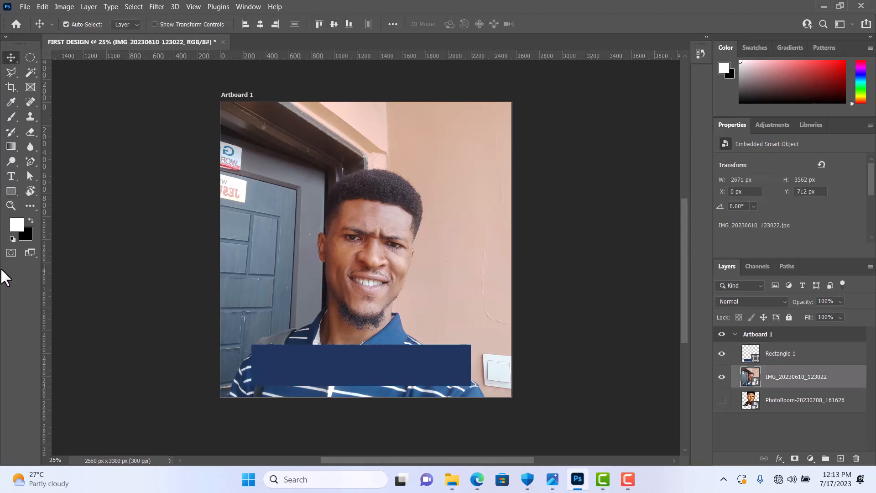
{"action": "left_click", "coordinate": [10, 188]}
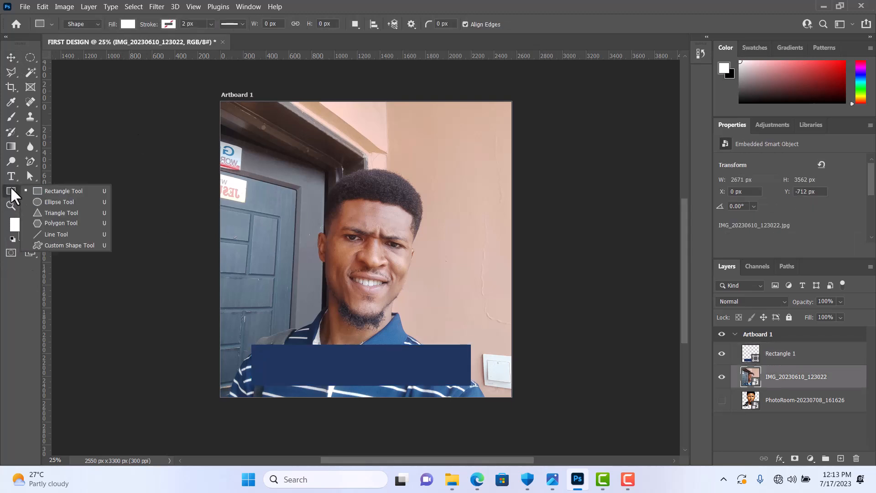
{"action": "left_click", "coordinate": [52, 203]}
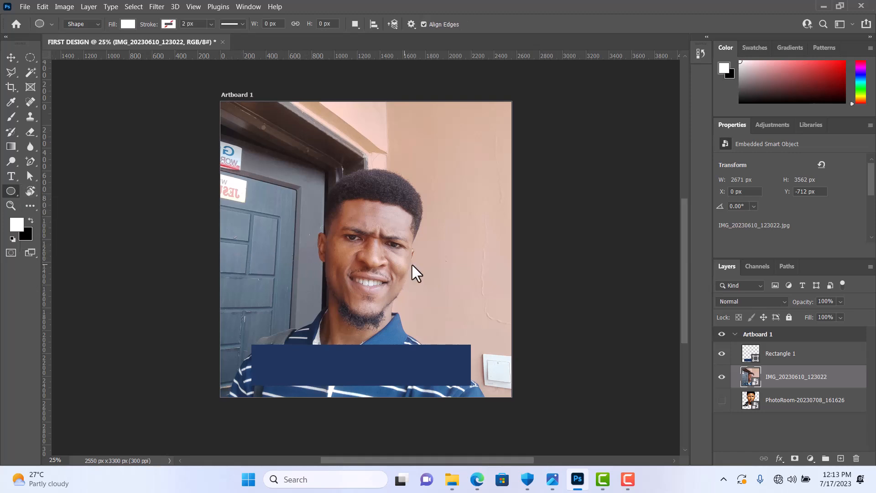
{"action": "left_click_drag", "start_coordinate": [441, 251], "coordinate": [508, 377]}
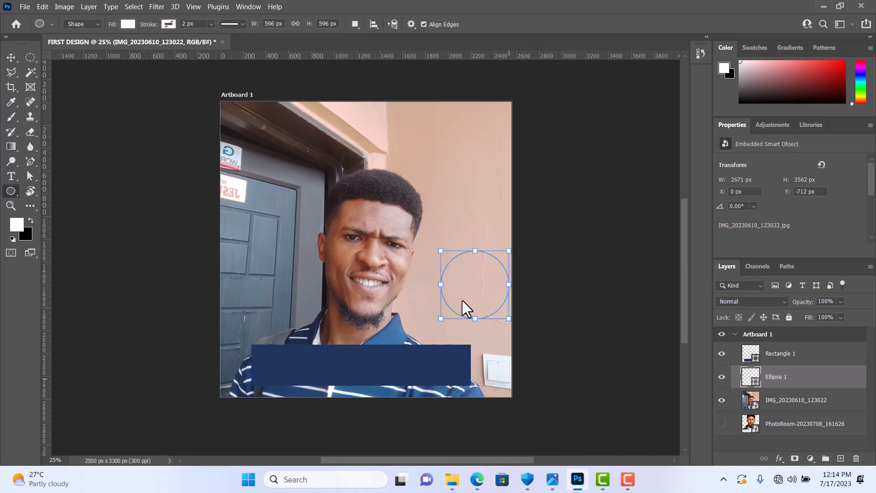
Step: Fill the circle with the recently used dark blue and move it to about X 1840 px, Y 1294 px
{"action": "left_click", "coordinate": [127, 24]}
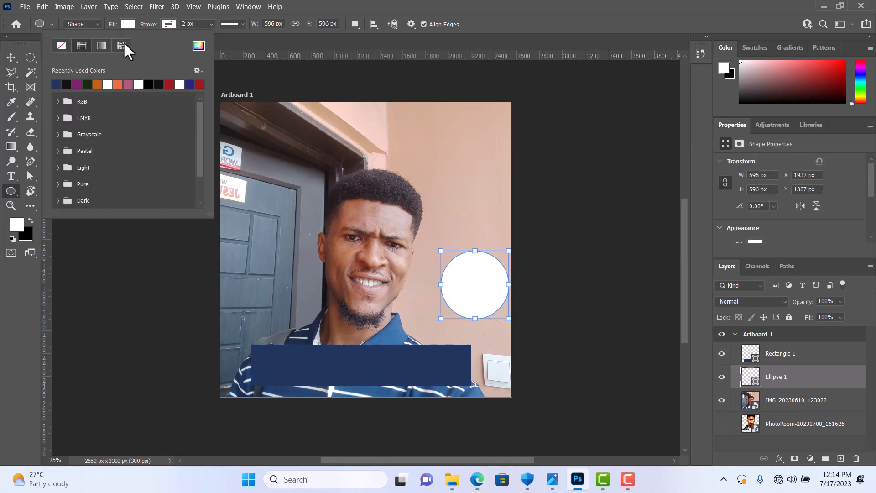
{"action": "left_click", "coordinate": [61, 82]}
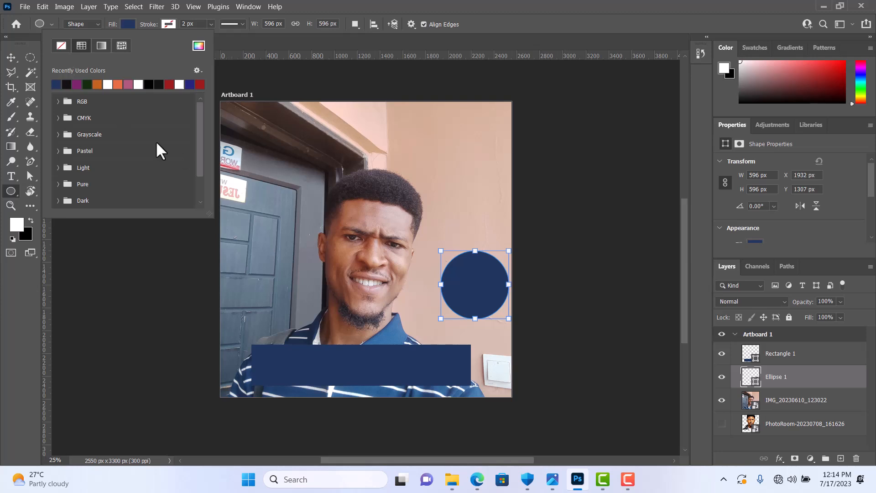
{"action": "left_click", "coordinate": [11, 58]}
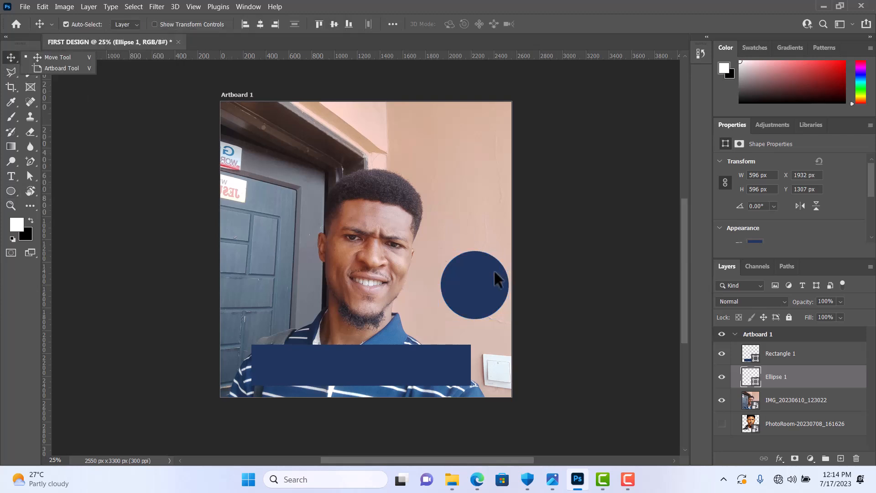
{"action": "left_click_drag", "start_coordinate": [483, 283], "coordinate": [475, 287]}
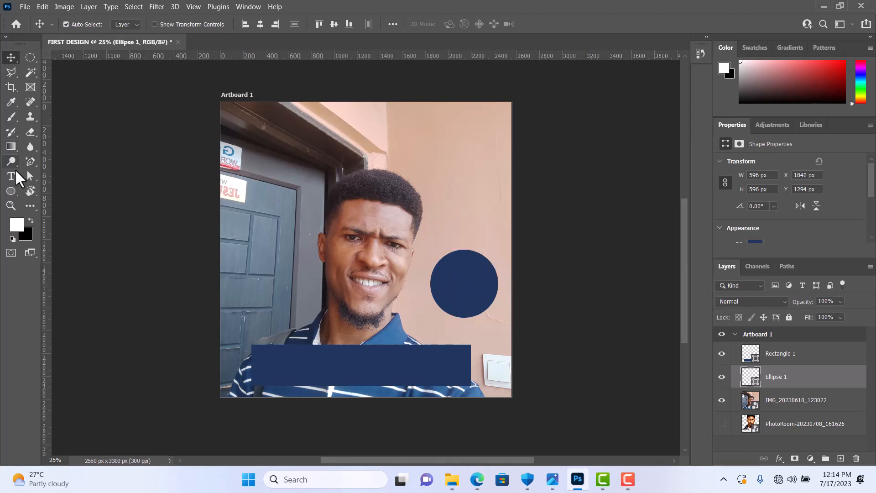
Step: Give the dark blue rectangle over the shirt a 30 px stroke in the recently used orange
{"action": "left_click", "coordinate": [299, 353]}
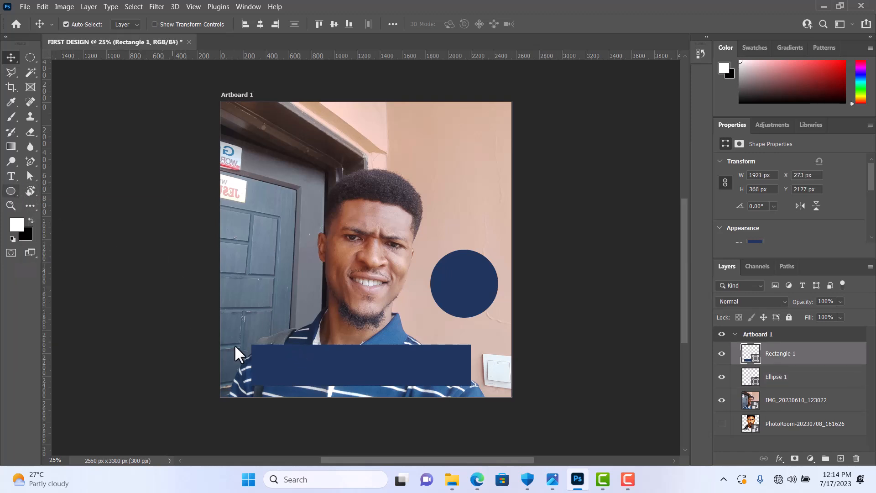
{"action": "left_click", "coordinate": [9, 190]}
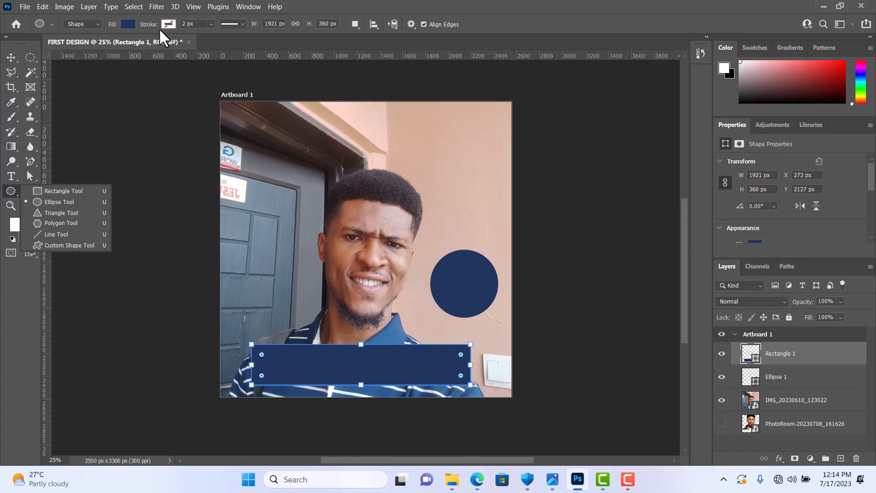
{"action": "left_click", "coordinate": [169, 24]}
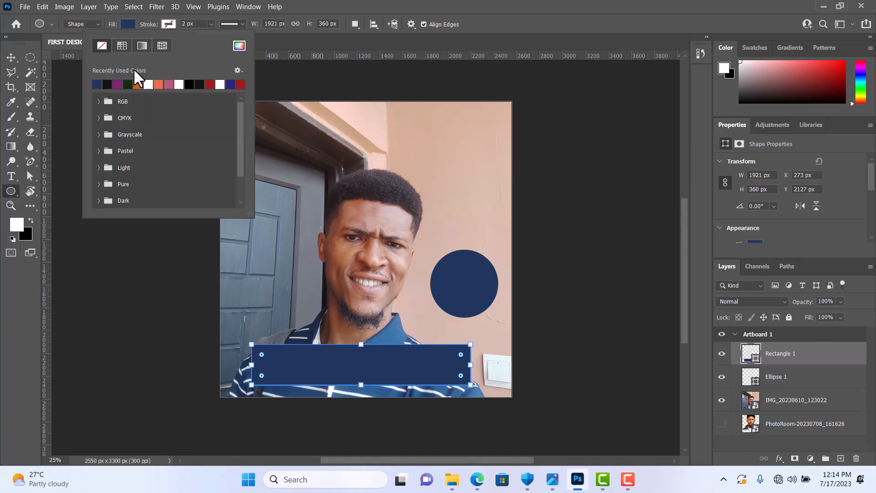
{"action": "left_click", "coordinate": [137, 84]}
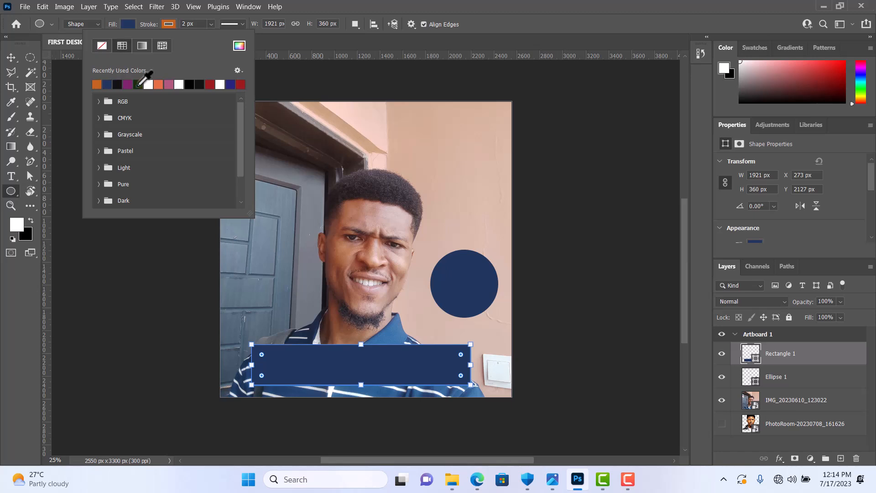
{"action": "left_click", "coordinate": [180, 26]}
{"action": "left_click", "coordinate": [181, 26]}
{"action": "type", "text": "30"}
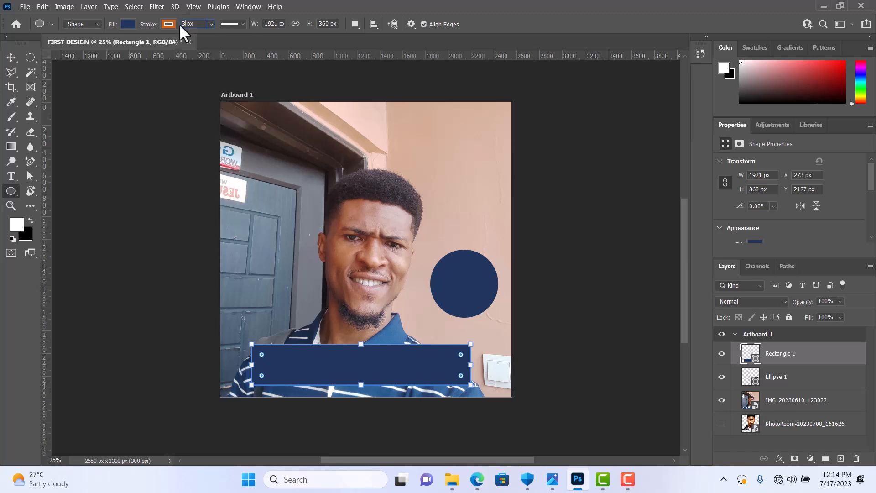
{"action": "key", "text": "Return"}
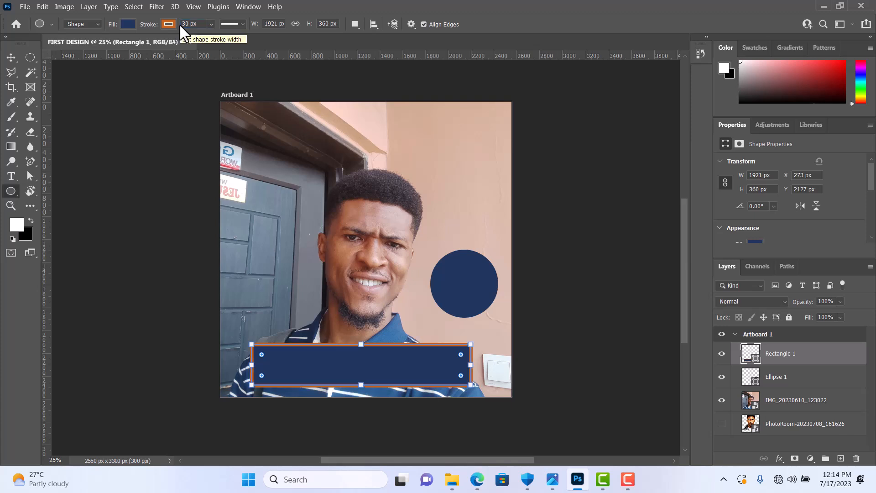
{"action": "left_click", "coordinate": [11, 57]}
{"action": "left_click_drag", "start_coordinate": [287, 367], "coordinate": [285, 365]}
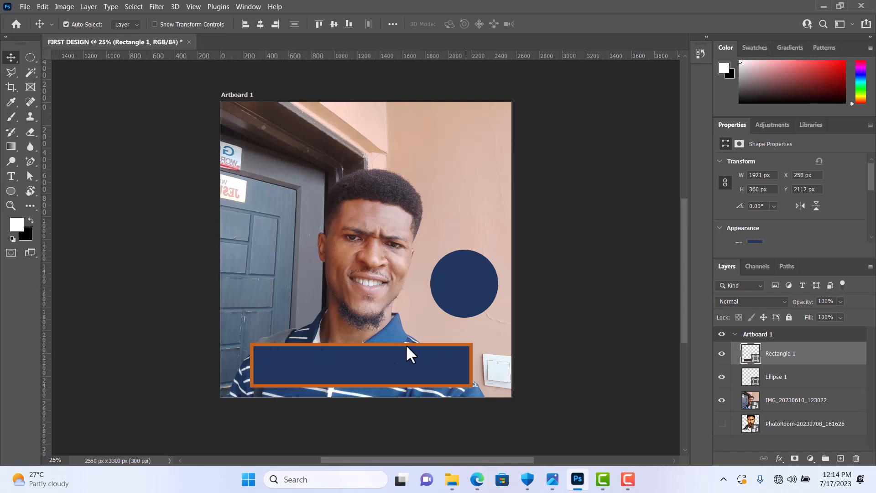
Step: Remove the fill from the rectangle over the shirt, keeping its orange stroke
{"action": "left_click", "coordinate": [11, 191]}
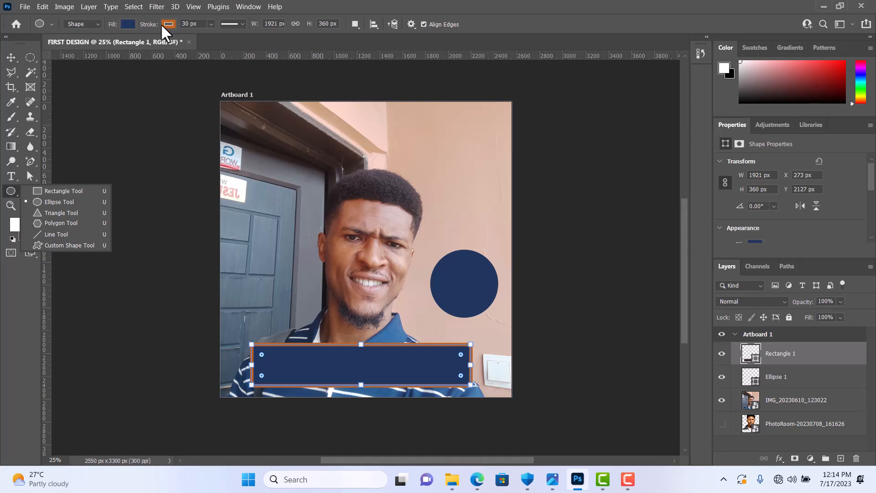
{"action": "left_click", "coordinate": [126, 25]}
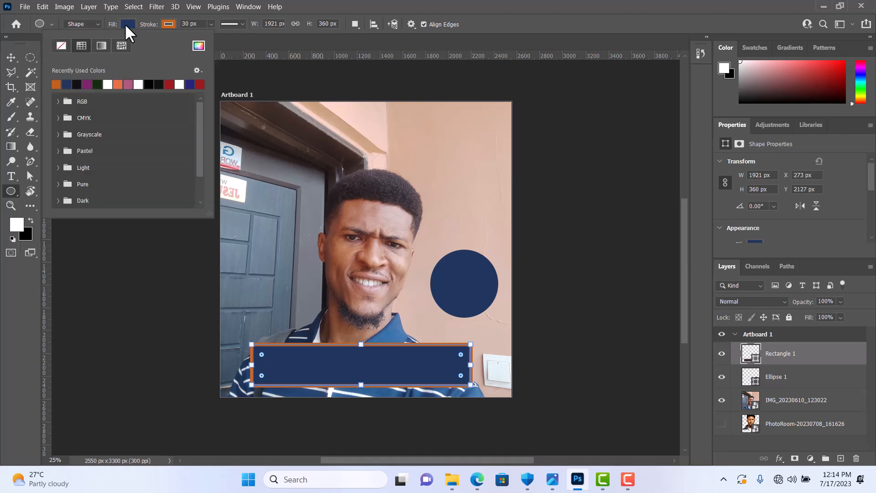
{"action": "left_click", "coordinate": [62, 43]}
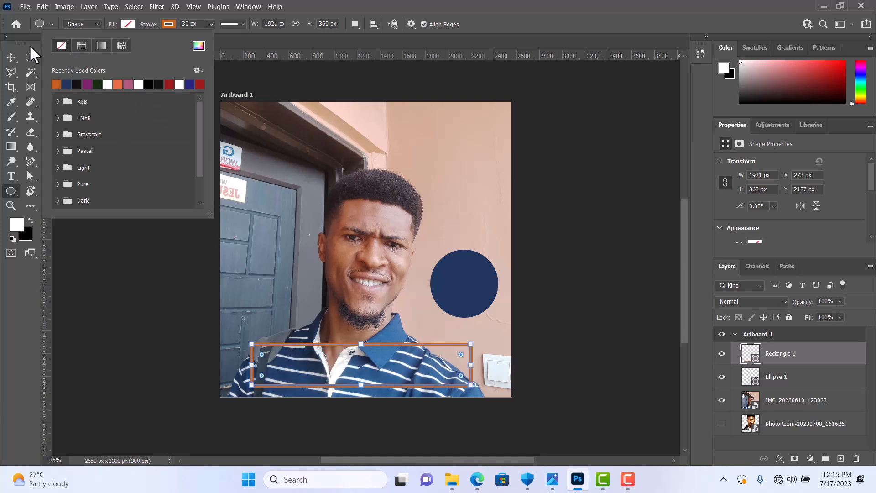
{"action": "left_click", "coordinate": [10, 55]}
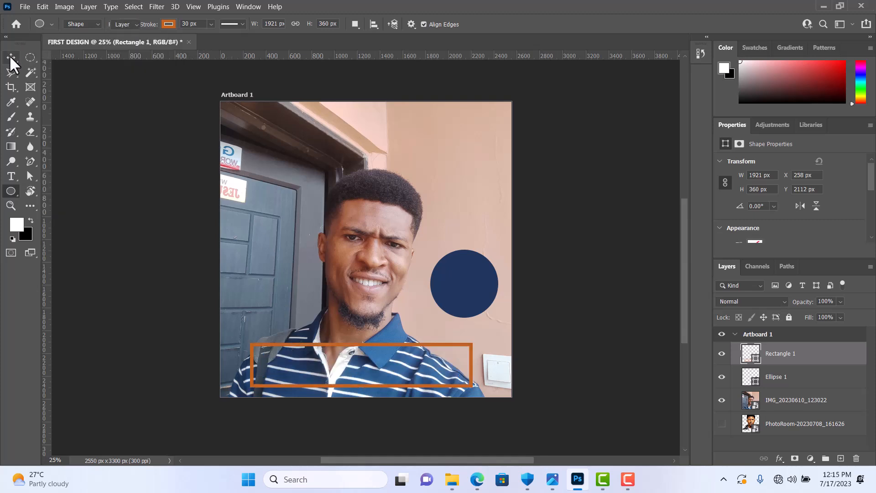
Step: Change the rectangle's stroke to the recently used dark blue
{"action": "left_click", "coordinate": [13, 188]}
{"action": "left_click", "coordinate": [167, 26]}
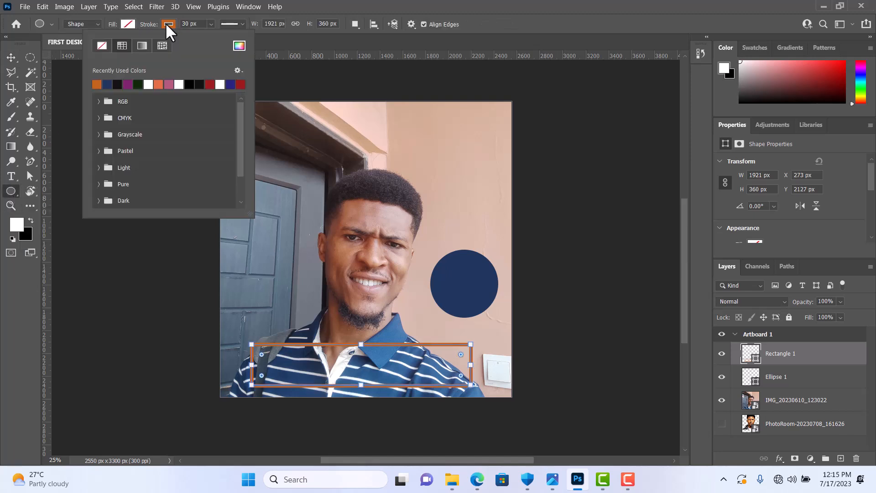
{"action": "left_click", "coordinate": [107, 84]}
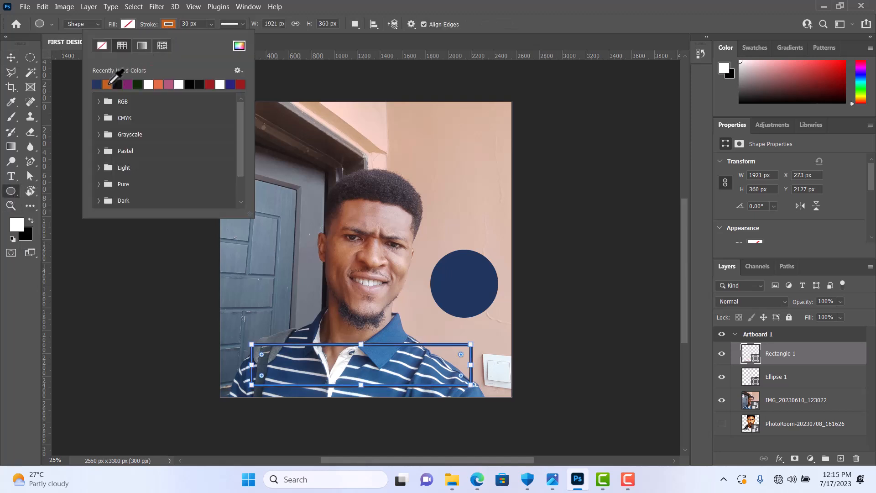
{"action": "left_click", "coordinate": [11, 57]}
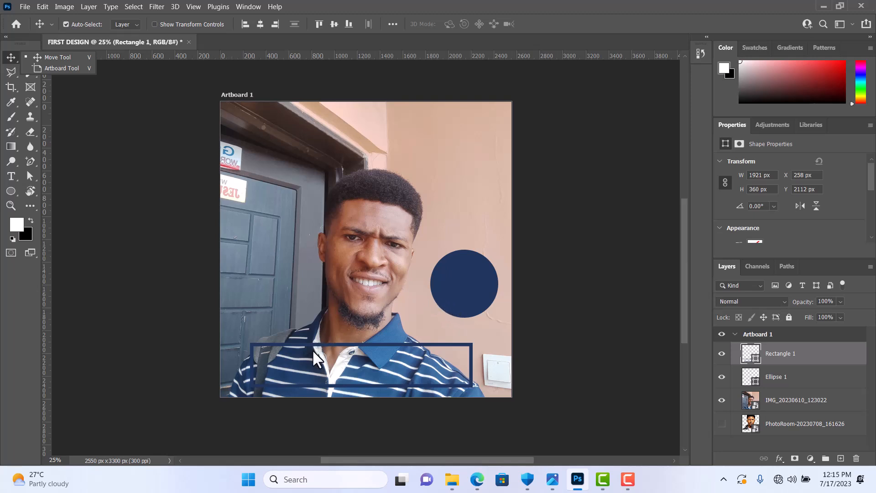
Step: Fill the rectangle with the recently used dark blue and change its stroke to the recently used coral orange
{"action": "left_click", "coordinate": [8, 190]}
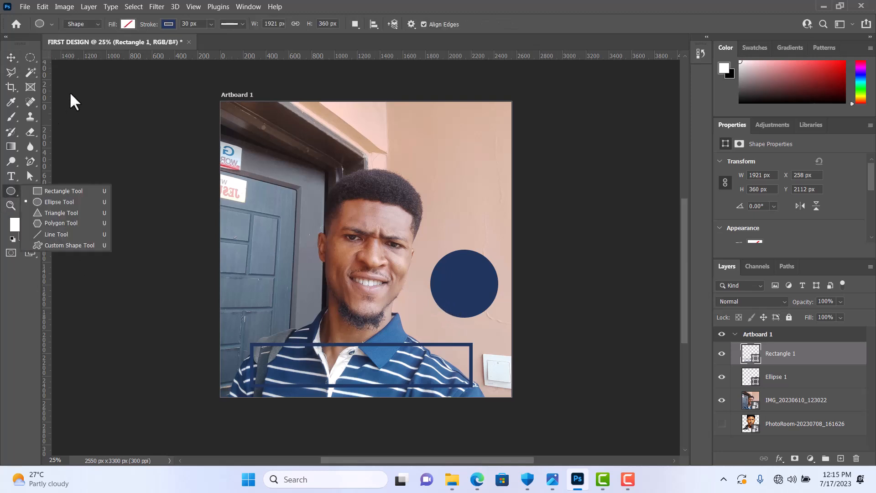
{"action": "left_click", "coordinate": [128, 24]}
{"action": "left_click", "coordinate": [57, 84]}
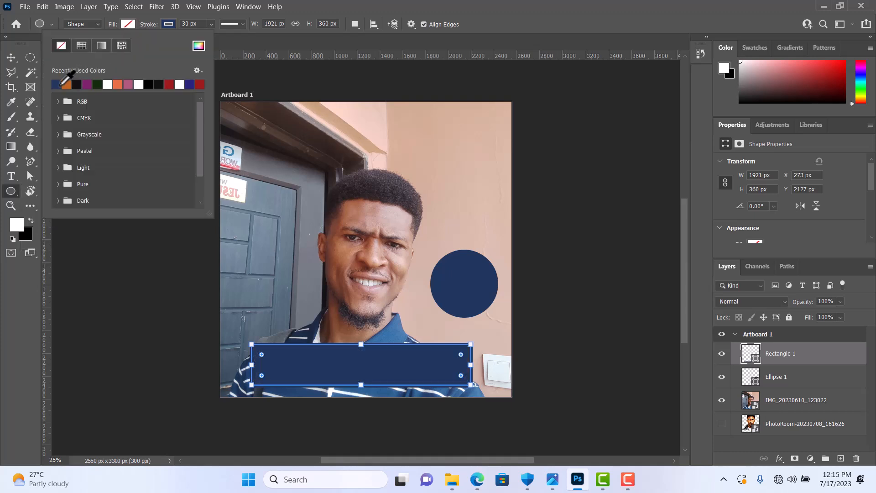
{"action": "left_click", "coordinate": [173, 22]}
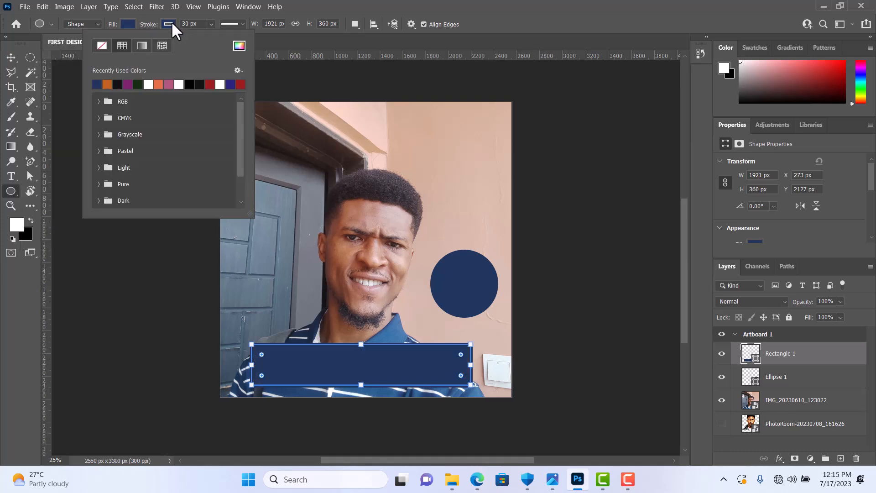
{"action": "left_click", "coordinate": [158, 84]}
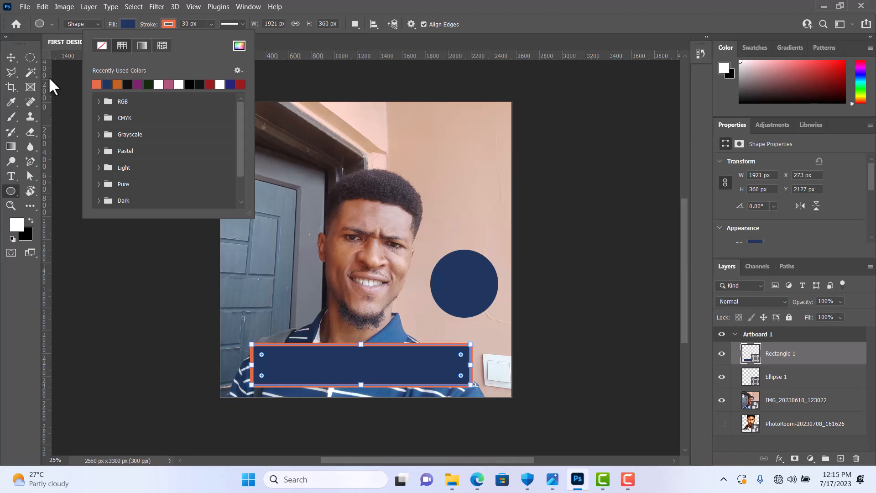
{"action": "left_click_drag", "start_coordinate": [15, 56], "coordinate": [42, 70]}
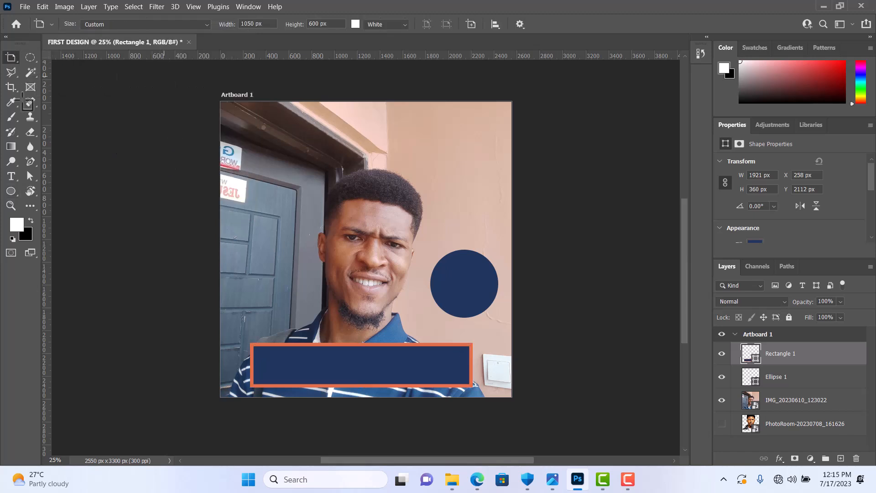
Step: Change the rectangle's stroke to white and move the rectangle slightly up and to the right over the shirt
{"action": "left_click", "coordinate": [10, 190]}
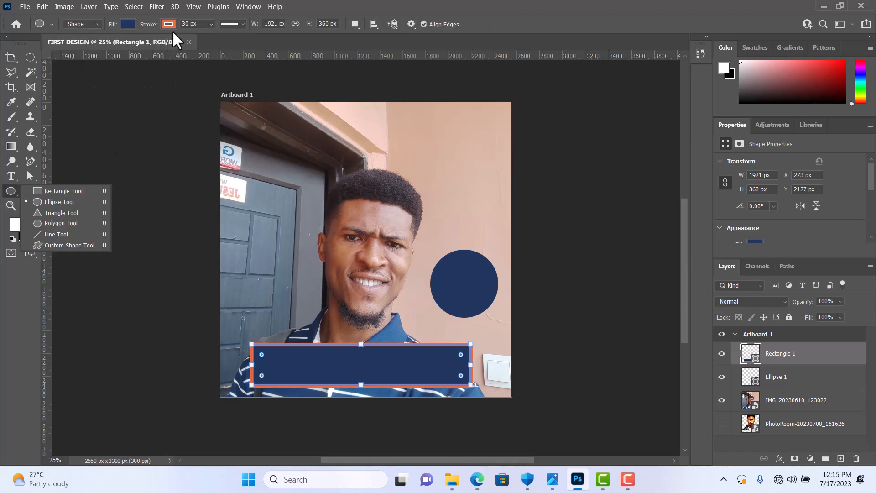
{"action": "left_click", "coordinate": [171, 24]}
{"action": "left_click", "coordinate": [159, 84]}
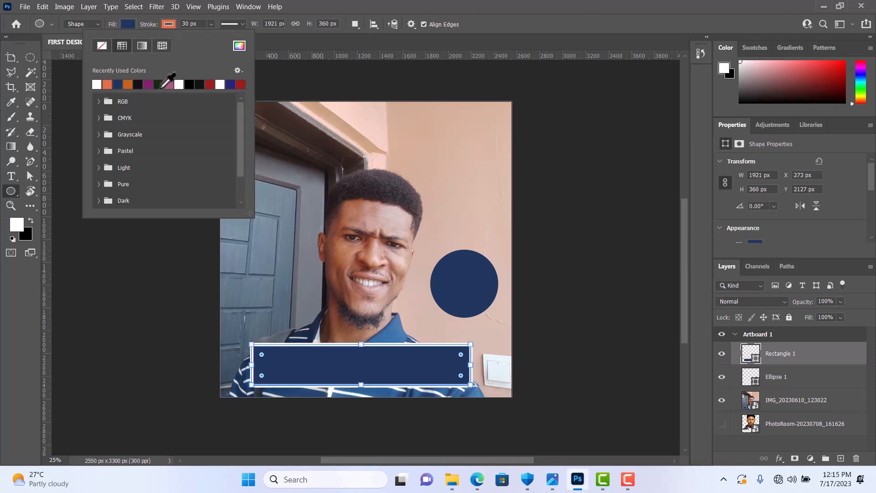
{"action": "left_click_drag", "start_coordinate": [14, 59], "coordinate": [32, 56]}
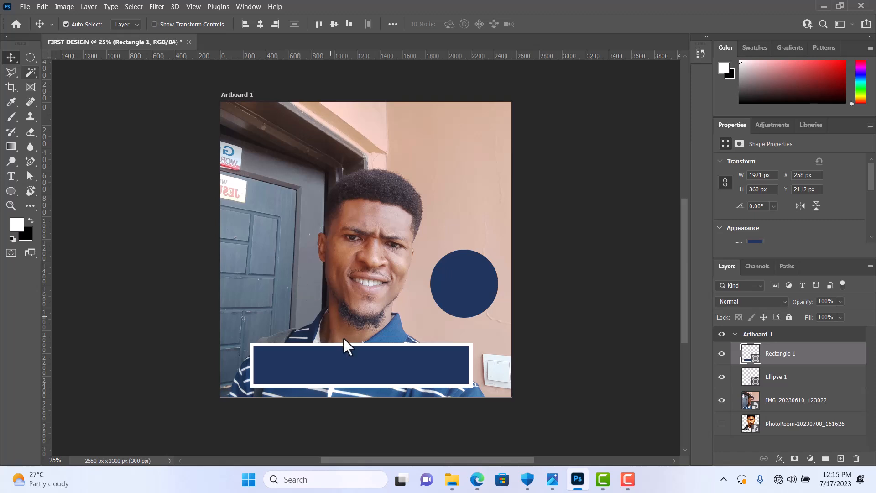
{"action": "left_click_drag", "start_coordinate": [354, 354], "coordinate": [360, 352]}
Step: Give the dark blue circle on the wall a white stroke 10 px wide
{"action": "left_click", "coordinate": [452, 284]}
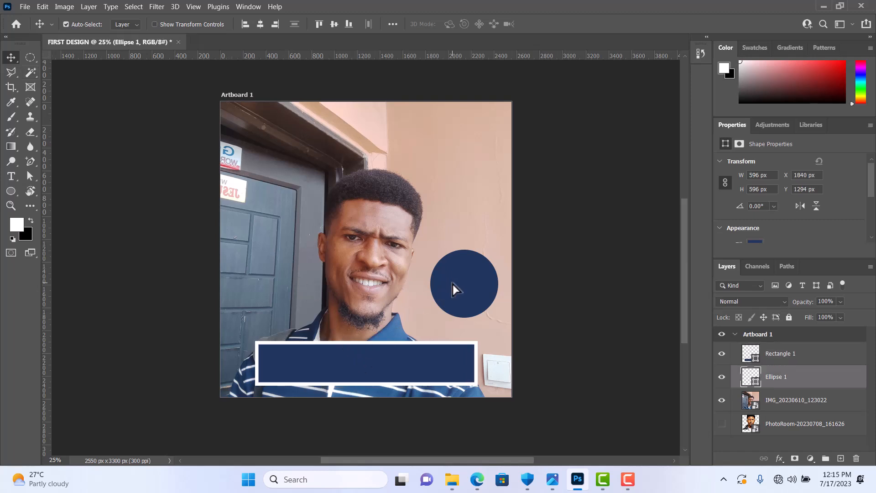
{"action": "left_click", "coordinate": [11, 193]}
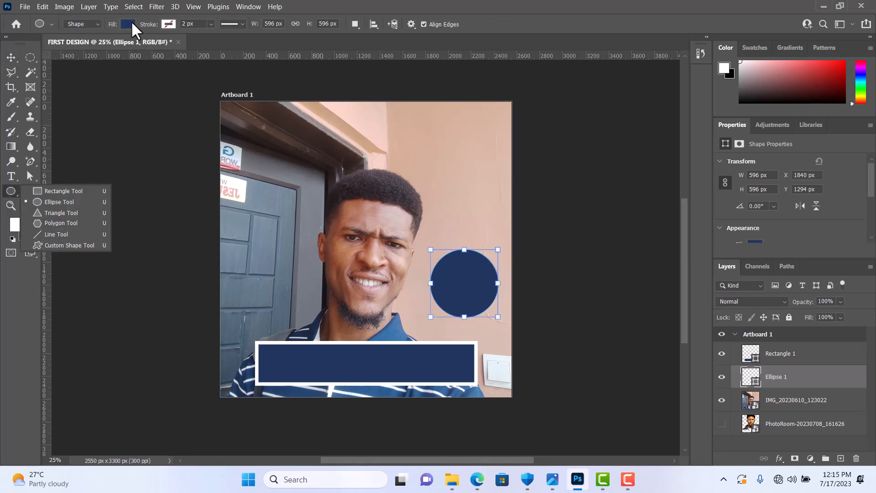
{"action": "left_click", "coordinate": [168, 24]}
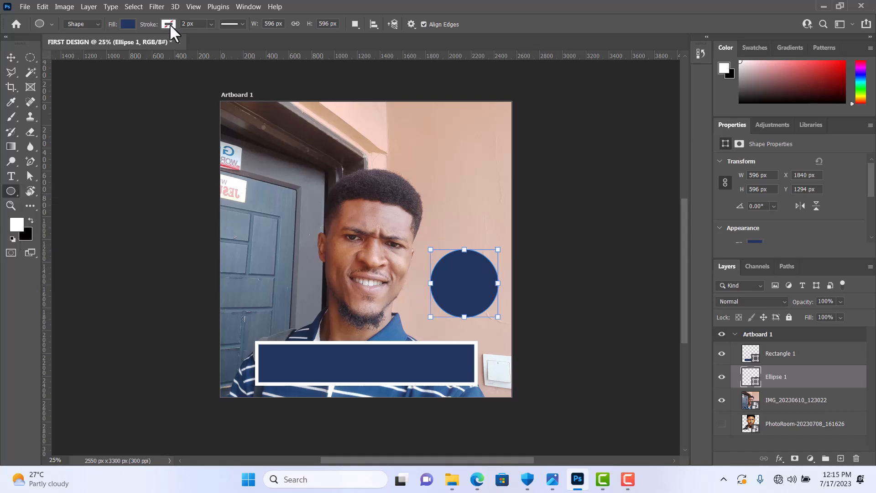
{"action": "left_click", "coordinate": [121, 45]}
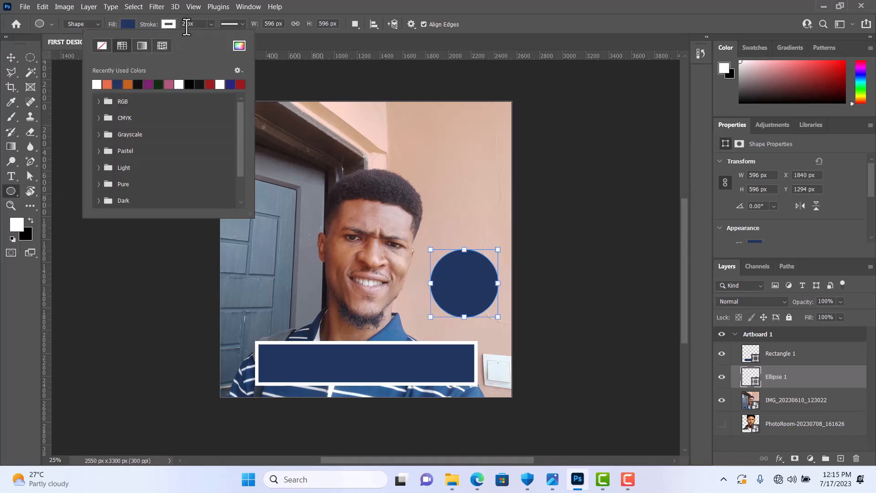
{"action": "left_click", "coordinate": [182, 25]}
{"action": "left_click", "coordinate": [182, 26]}
{"action": "type", "text": "1"}
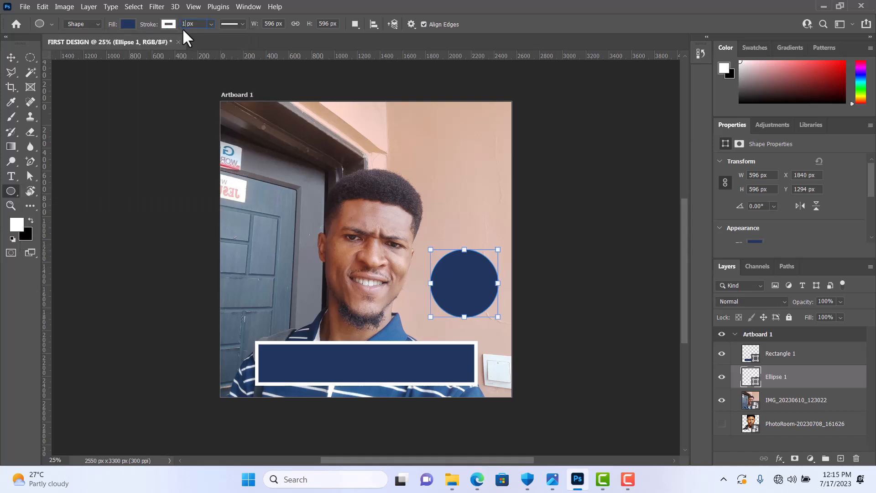
{"action": "type", "text": "0"}
{"action": "left_click", "coordinate": [11, 58]}
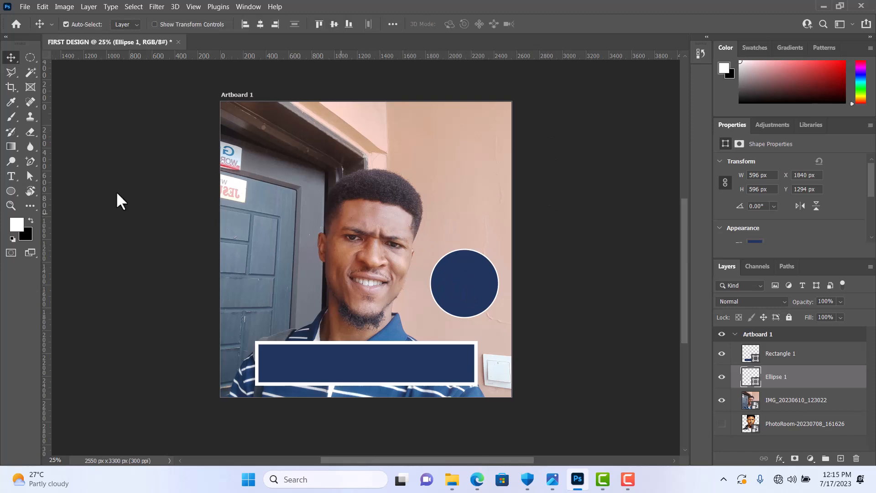
{"action": "left_click", "coordinate": [10, 190]}
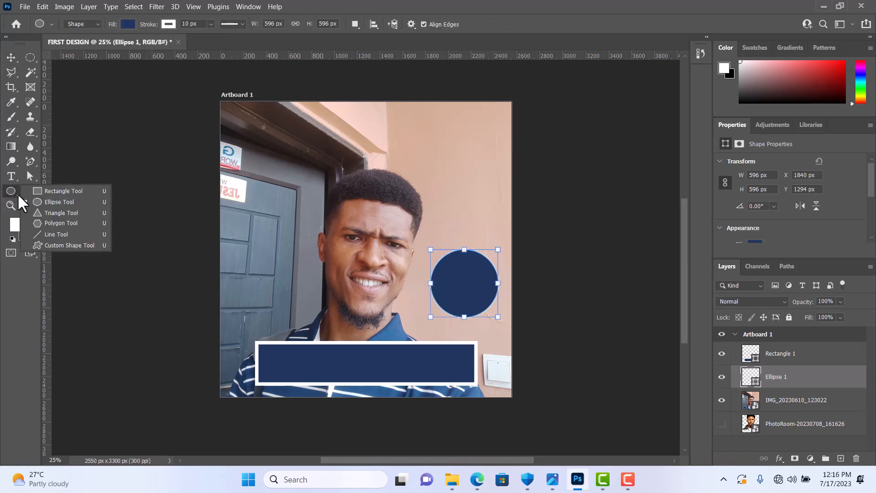
{"action": "left_click", "coordinate": [11, 55]}
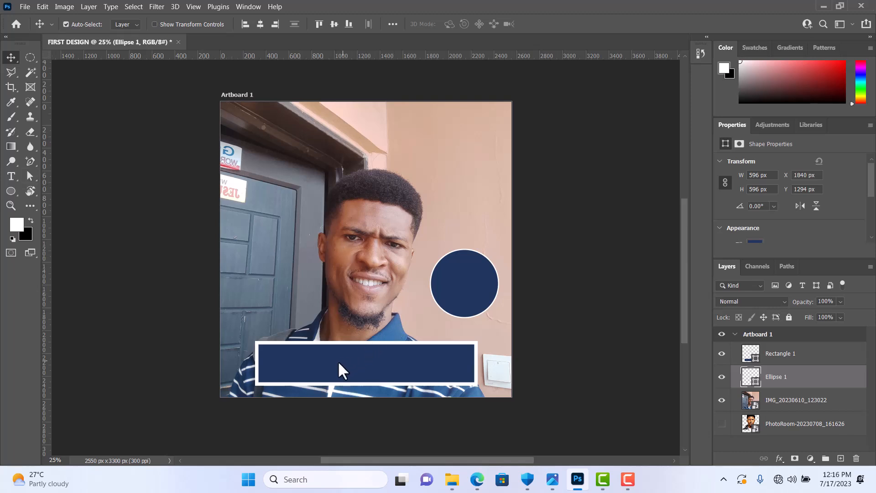
Step: Add the horizontal text GRAPHIC DESIGNER in 12 pt Montserrat Light on the door area beside the man's hair, at about X 649 px, Y 521 px
{"action": "left_click", "coordinate": [12, 177]}
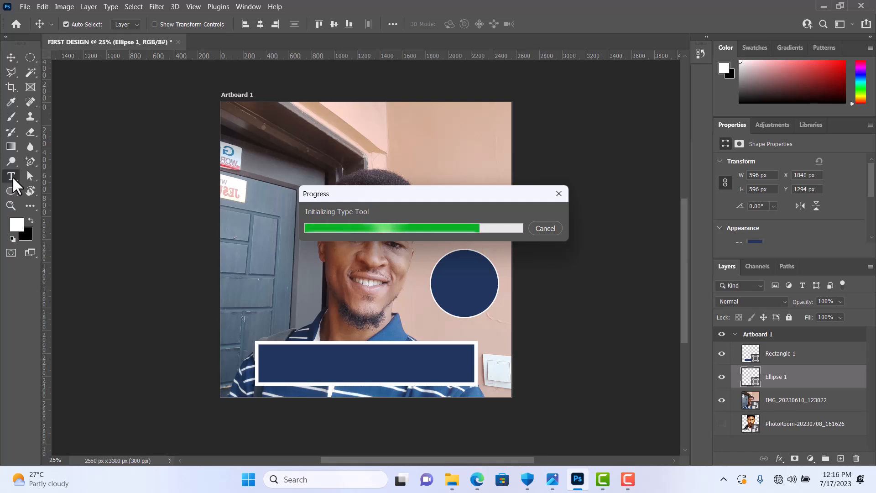
{"action": "left_click", "coordinate": [629, 479]}
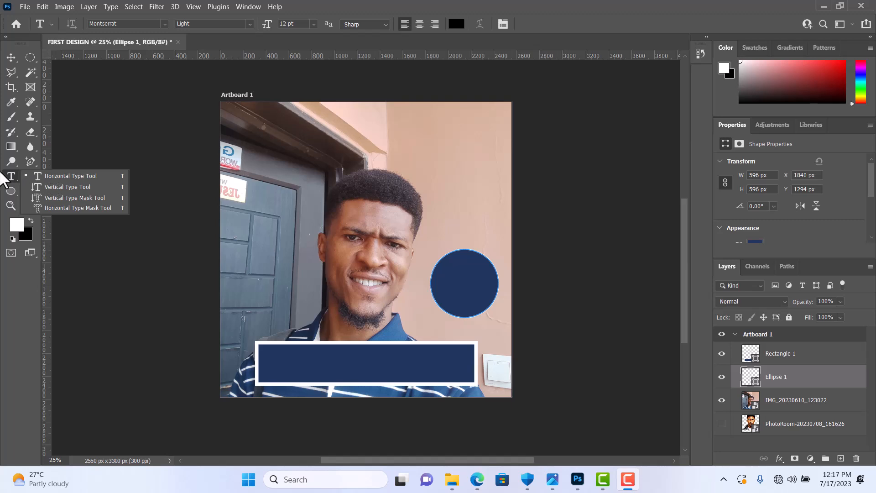
{"action": "left_click", "coordinate": [67, 175]}
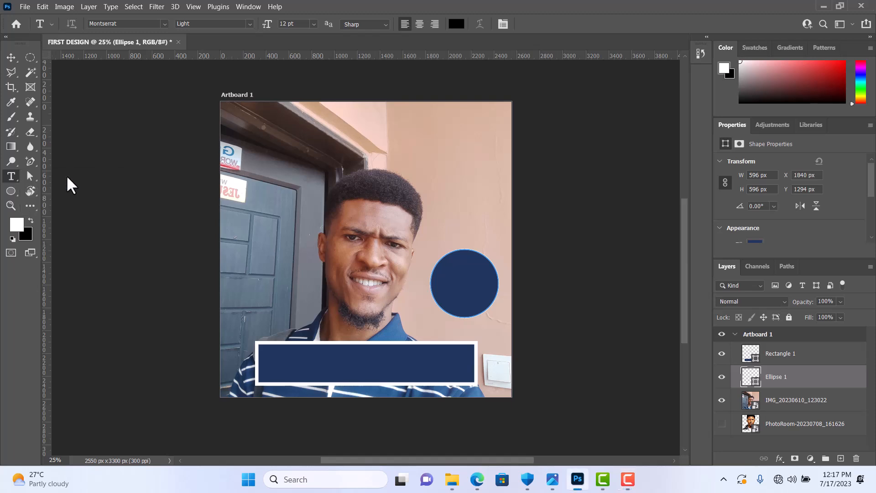
{"action": "left_click", "coordinate": [295, 161]}
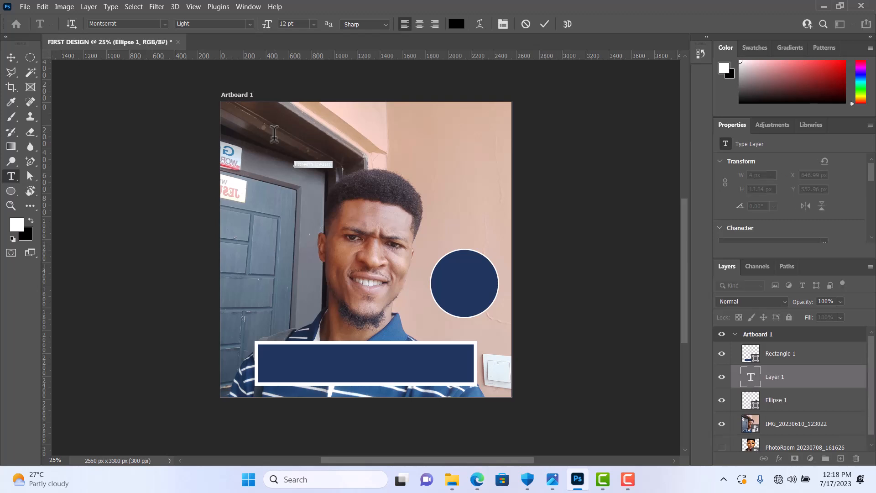
{"action": "key", "text": "BackSpace"}
{"action": "left_click", "coordinate": [544, 24]}
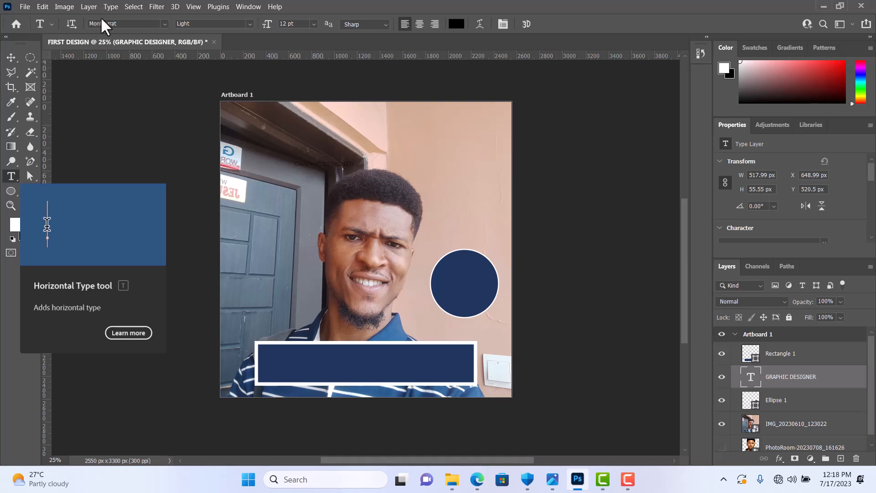
Step: Keep the GRAPHIC DESIGNER text in Montserrat and change its font style to Medium
{"action": "left_click", "coordinate": [164, 24]}
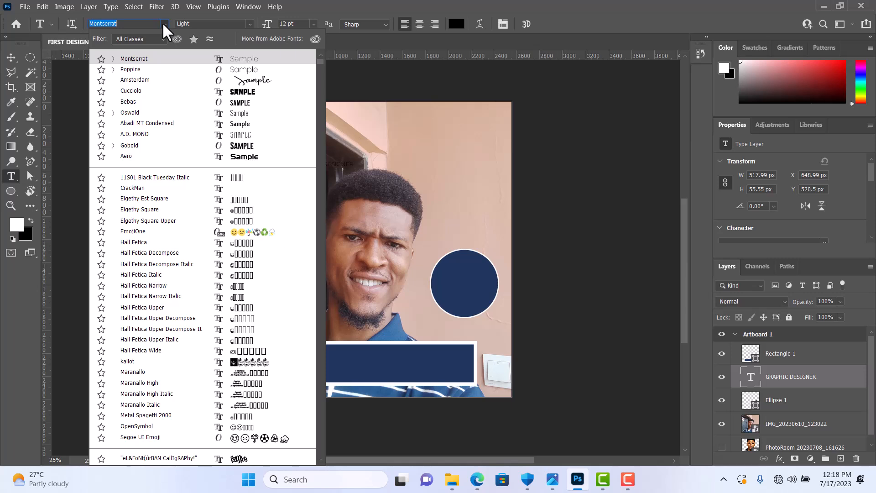
{"action": "left_click", "coordinate": [163, 23]}
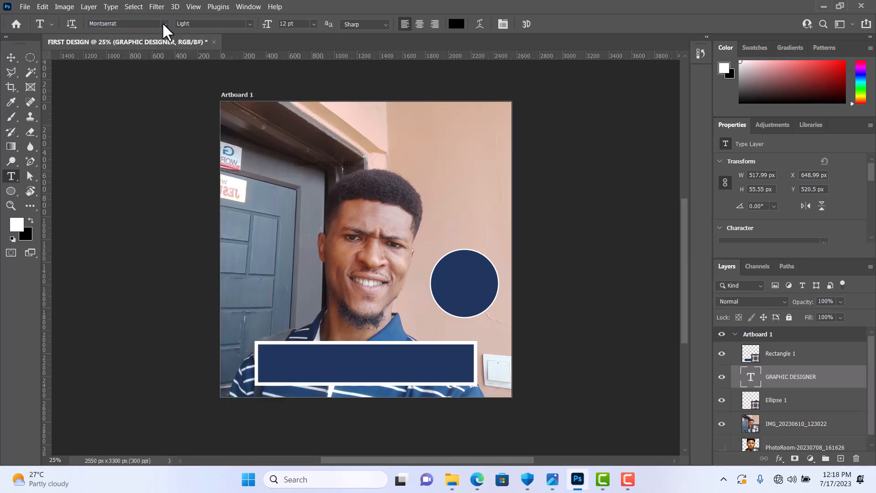
{"action": "left_click", "coordinate": [251, 24]}
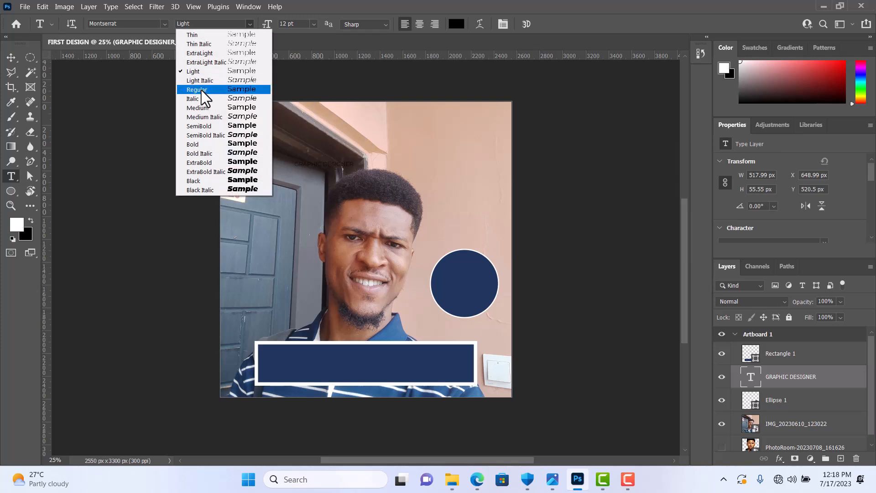
{"action": "left_click", "coordinate": [198, 108]}
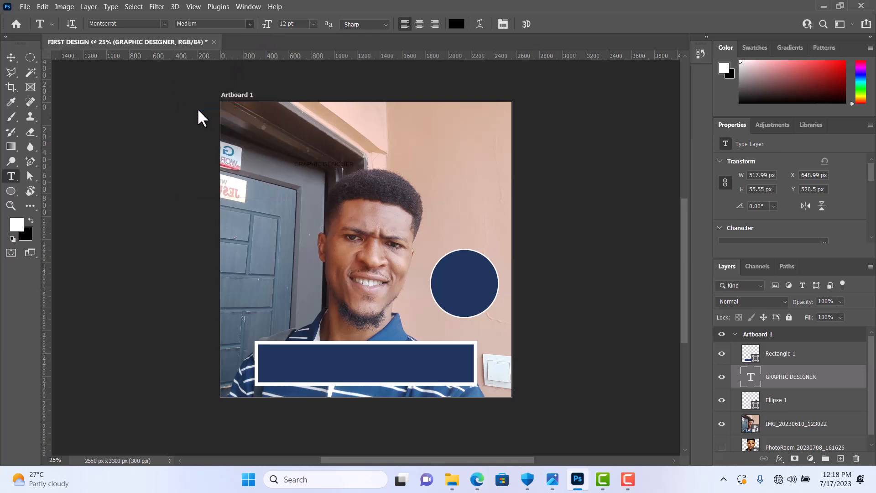
Step: Change the colour of the GRAPHIC DESIGNER text to white (ffffff)
{"action": "left_click", "coordinate": [456, 24]}
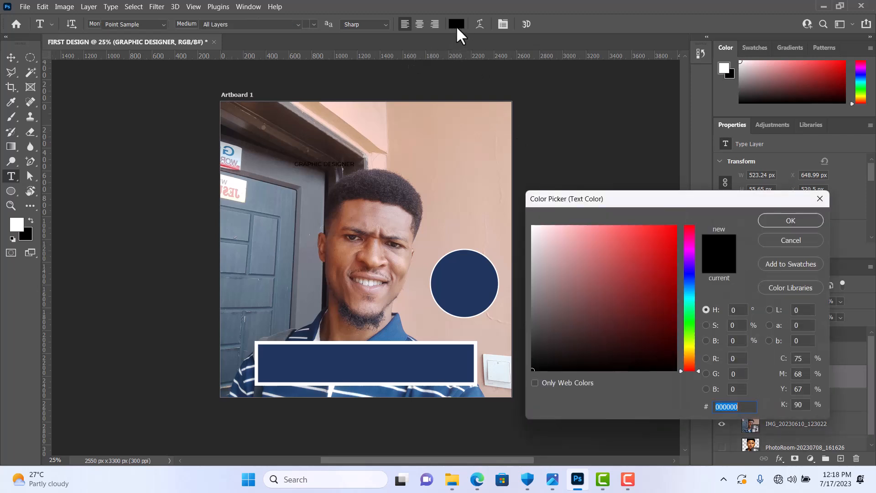
{"action": "left_click", "coordinate": [549, 245]}
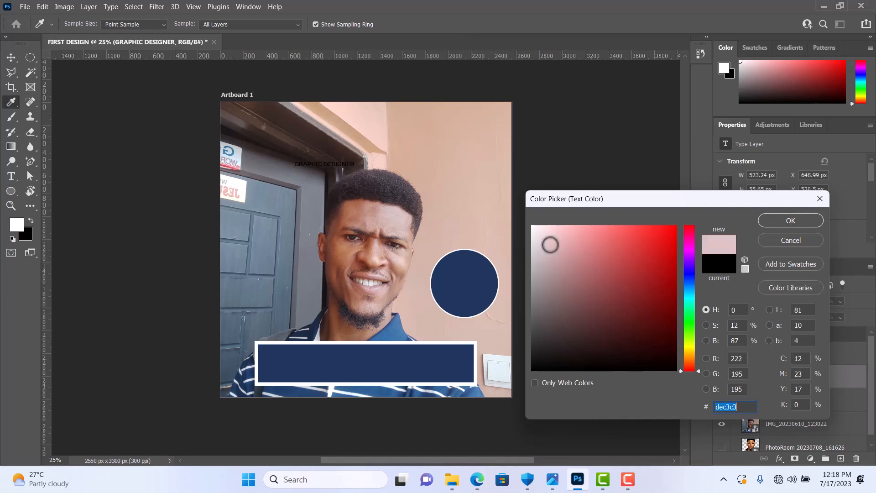
{"action": "left_click_drag", "start_coordinate": [550, 245], "coordinate": [526, 210]}
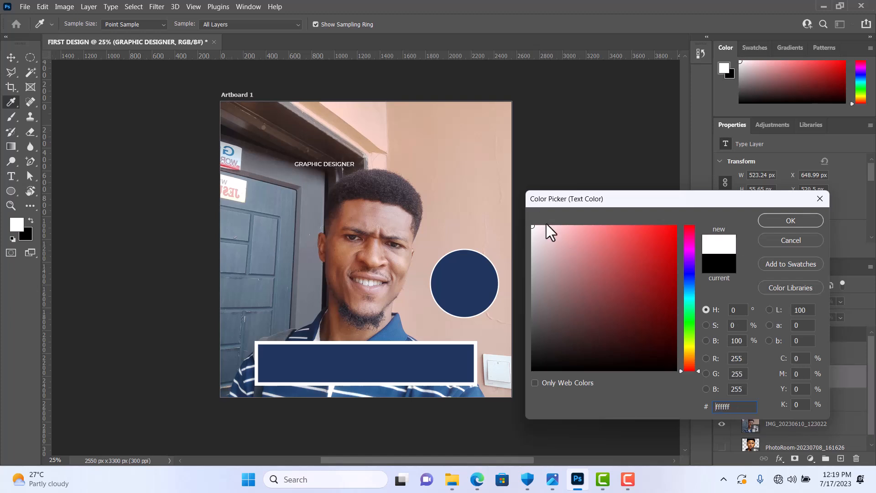
{"action": "left_click", "coordinate": [783, 222]}
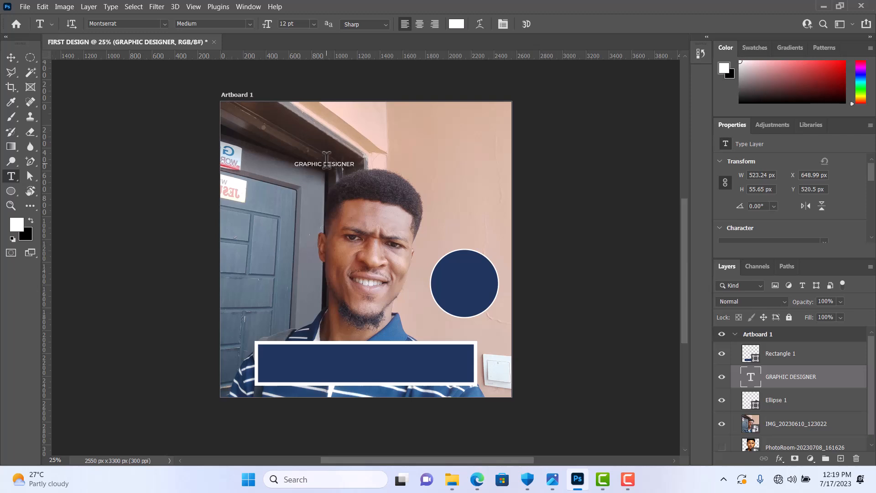
Step: Scale the GRAPHIC DESIGNER text to about 295% and move it down to the dark blue rectangle's upper edge, at about X 503 px, Y 1987 px
{"action": "key", "text": "ctrl+t"}
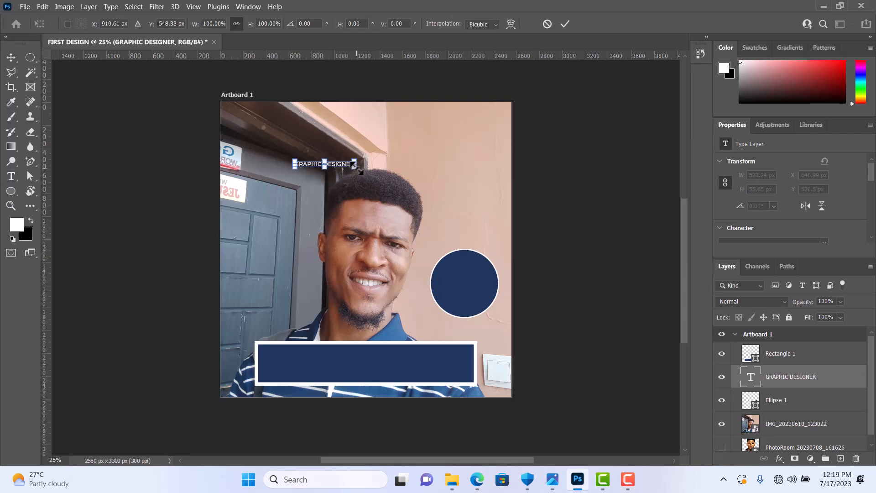
{"action": "left_click_drag", "start_coordinate": [360, 172], "coordinate": [467, 238]}
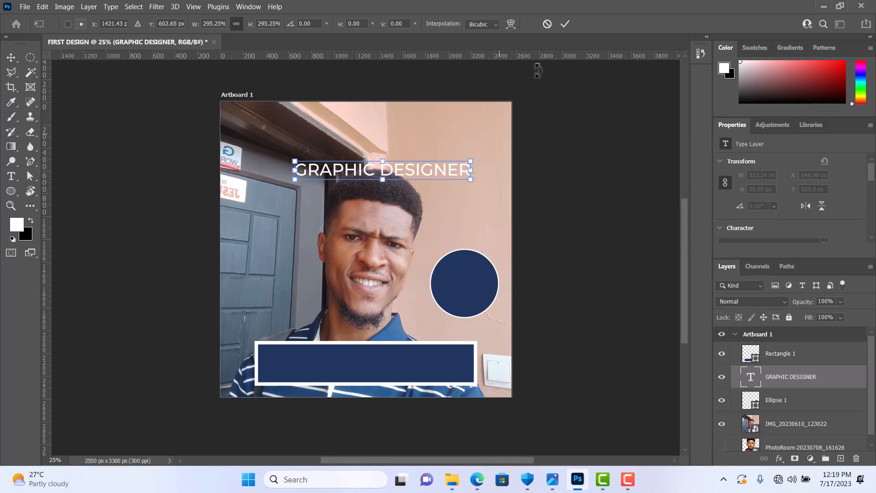
{"action": "left_click", "coordinate": [564, 24]}
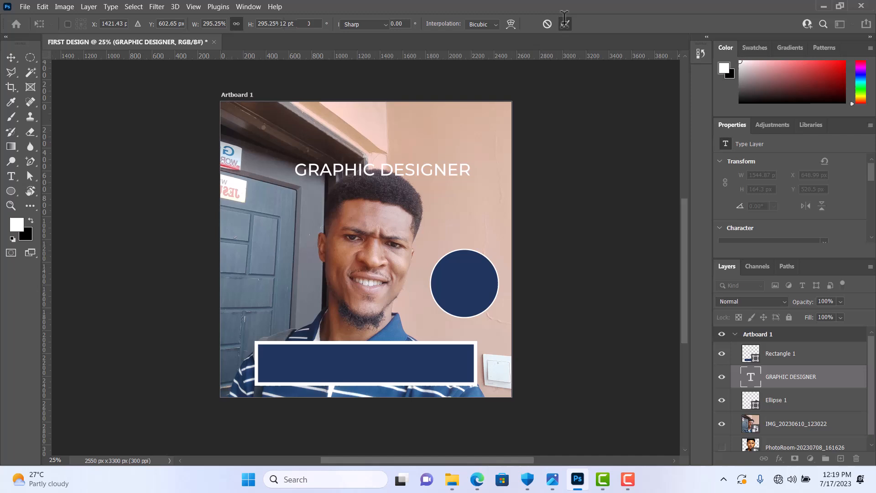
{"action": "left_click", "coordinate": [12, 57]}
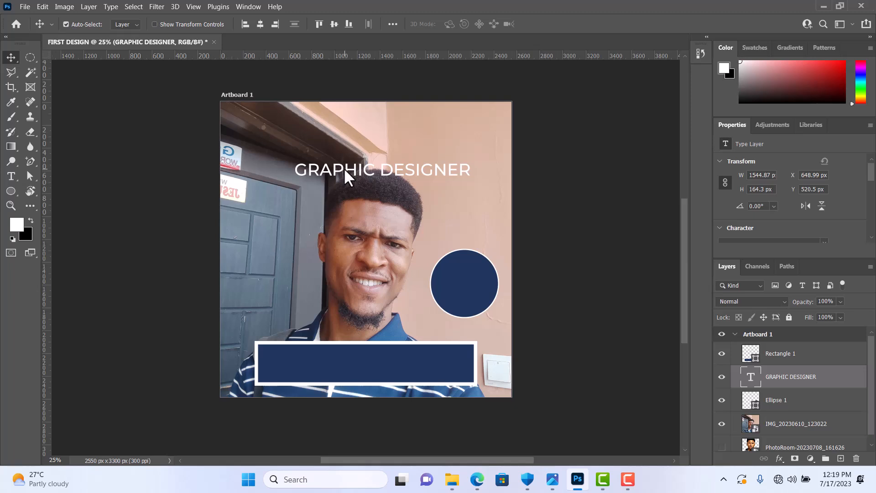
{"action": "left_click_drag", "start_coordinate": [344, 168], "coordinate": [332, 337]}
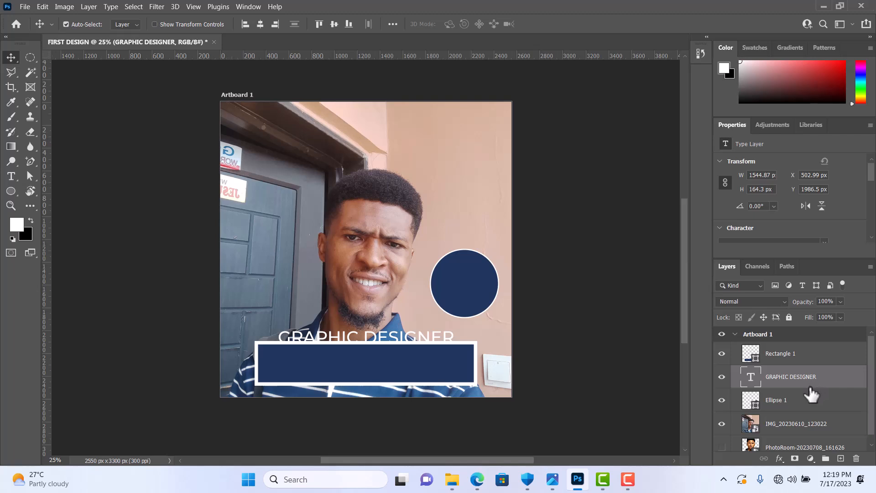
Step: Delete the hidden layer PhotoRoom-20230708_161626 from the artboard
{"action": "scroll", "coordinate": [805, 398], "scroll_direction": "down", "scroll_amount": 1}
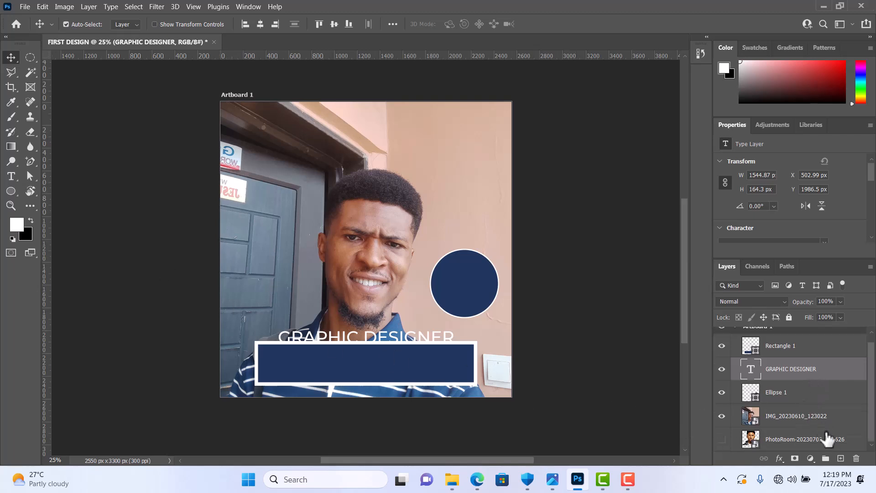
{"action": "left_click", "coordinate": [828, 439]}
{"action": "key", "text": "Delete"}
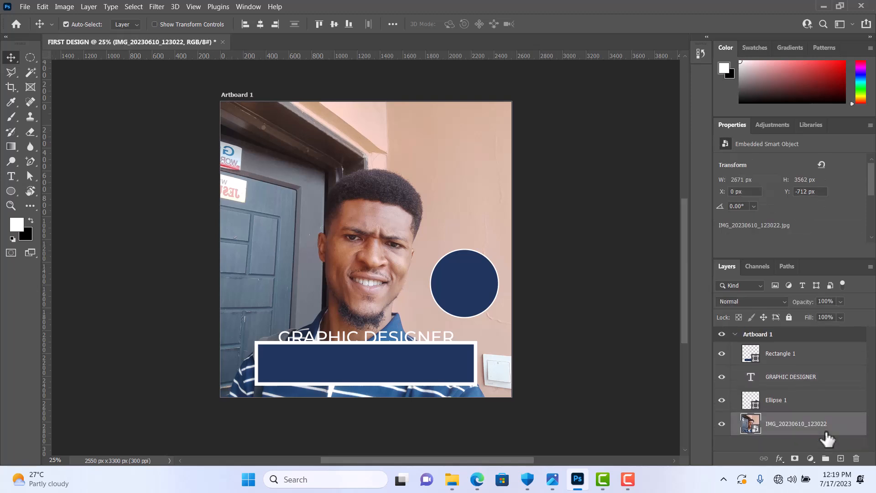
{"action": "scroll", "coordinate": [778, 420], "scroll_direction": "down", "scroll_amount": 3}
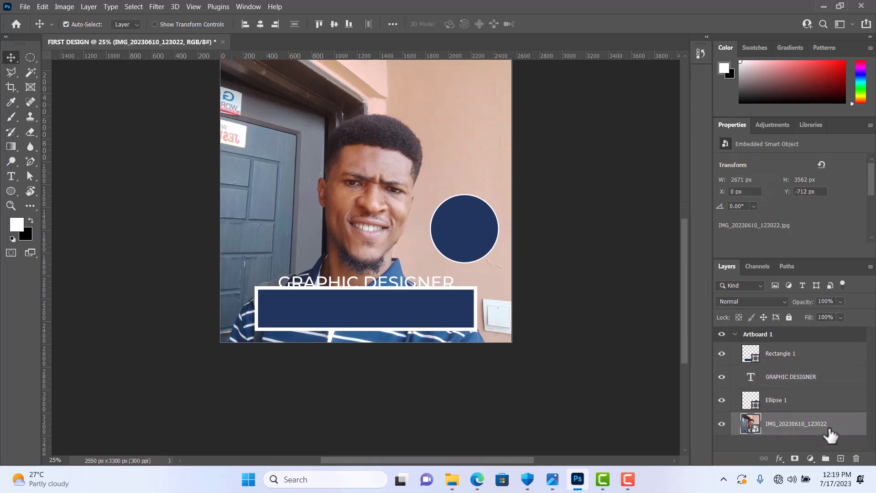
{"action": "scroll", "coordinate": [830, 428], "scroll_direction": "up", "scroll_amount": 1}
{"action": "scroll", "coordinate": [839, 421], "scroll_direction": "down", "scroll_amount": 1}
{"action": "scroll", "coordinate": [816, 439], "scroll_direction": "down", "scroll_amount": 1}
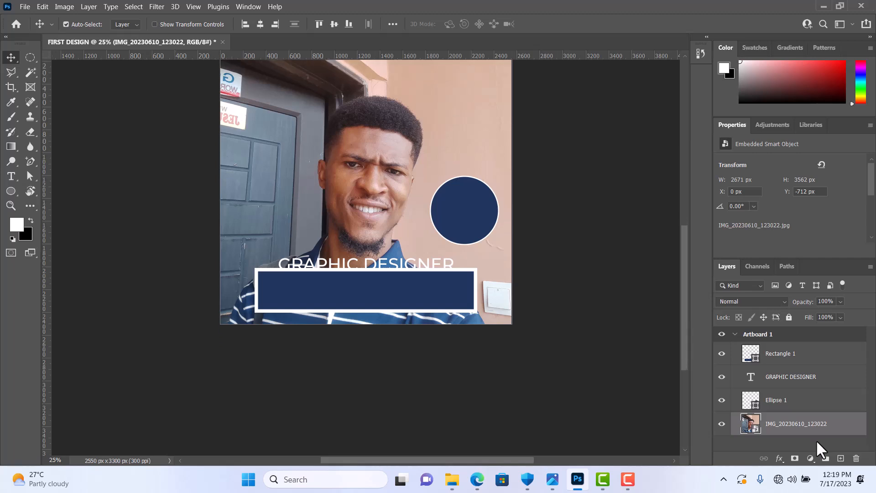
{"action": "scroll", "coordinate": [814, 440], "scroll_direction": "up", "scroll_amount": 1}
{"action": "left_click", "coordinate": [628, 479]}
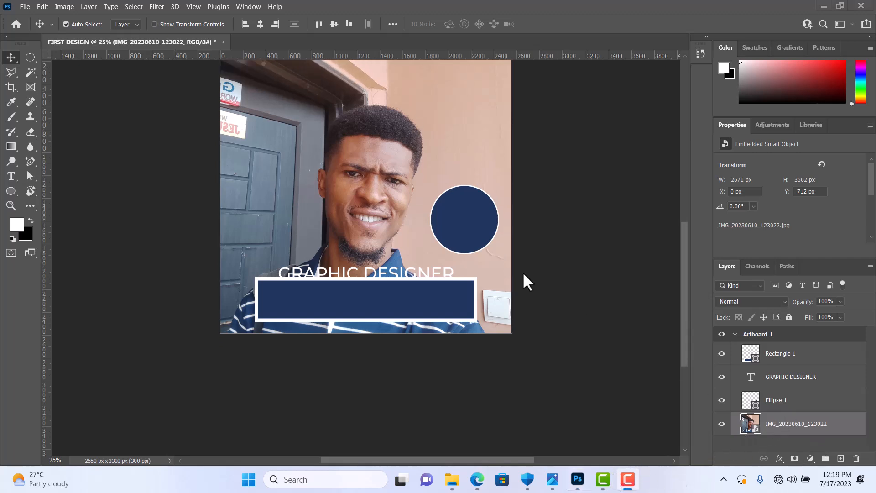
{"action": "scroll", "coordinate": [518, 269], "scroll_direction": "up", "scroll_amount": 1}
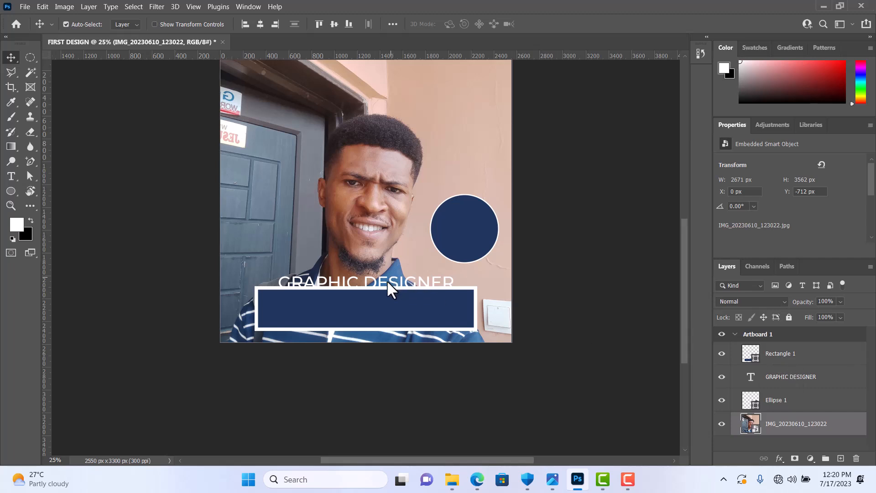
Step: Bring the GRAPHIC DESIGNER layer above Rectangle 1 and move the text onto the dark blue rectangle, at about X 502 px, Y 2270 px
{"action": "mouse_move", "coordinate": [387, 280]}
{"action": "left_mouse_down"}
{"action": "mouse_move", "coordinate": [387, 271]}
{"action": "mouse_move", "coordinate": [381, 292]}
{"action": "mouse_move", "coordinate": [384, 276]}
{"action": "left_mouse_up"}
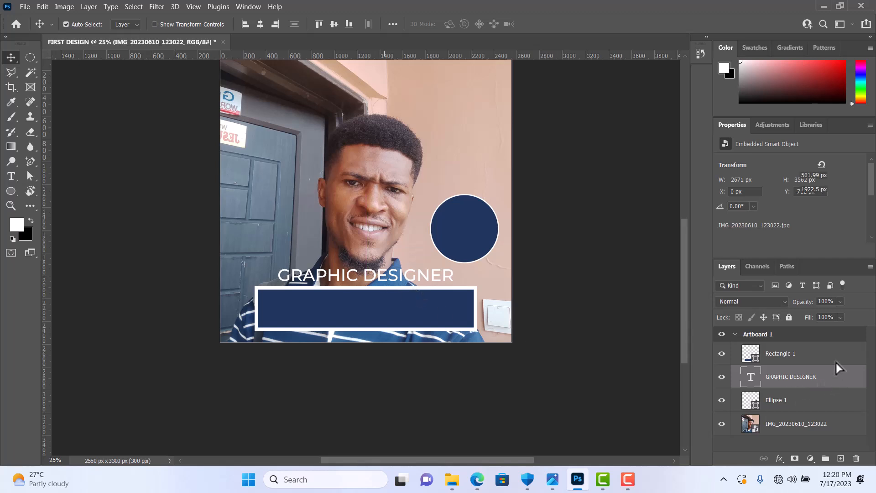
{"action": "left_click_drag", "start_coordinate": [836, 363], "coordinate": [829, 329]}
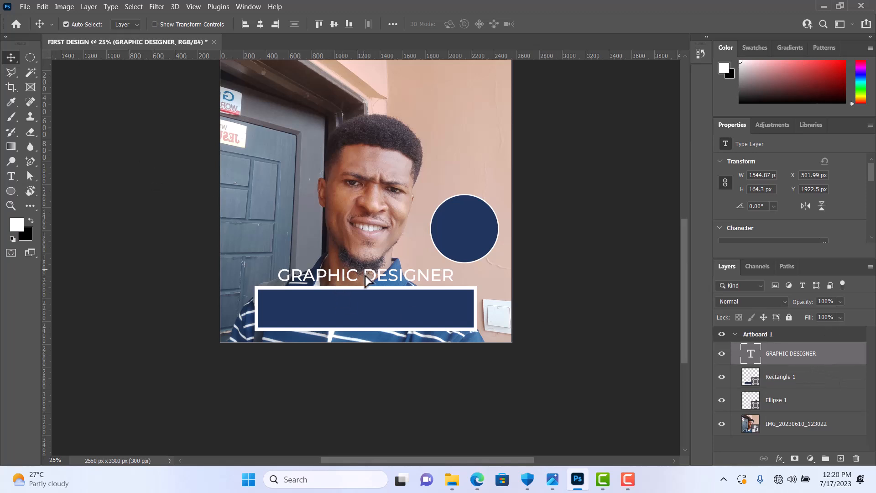
{"action": "left_click_drag", "start_coordinate": [365, 276], "coordinate": [363, 315]}
{"action": "key", "text": "ctrl"}
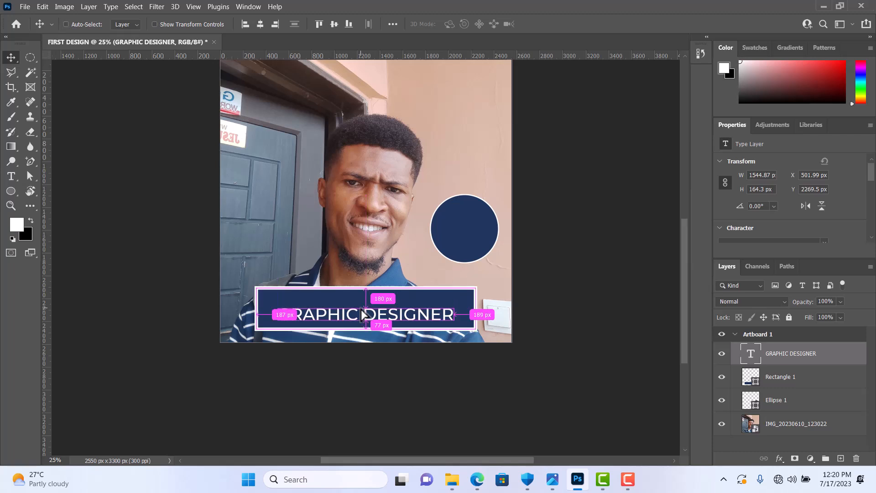
Step: Enlarge the GRAPHIC DESIGNER text to about 108% and centre it inside the rectangle, at about X 438 px, Y 2212 px
{"action": "key", "text": "ctrl+t"}
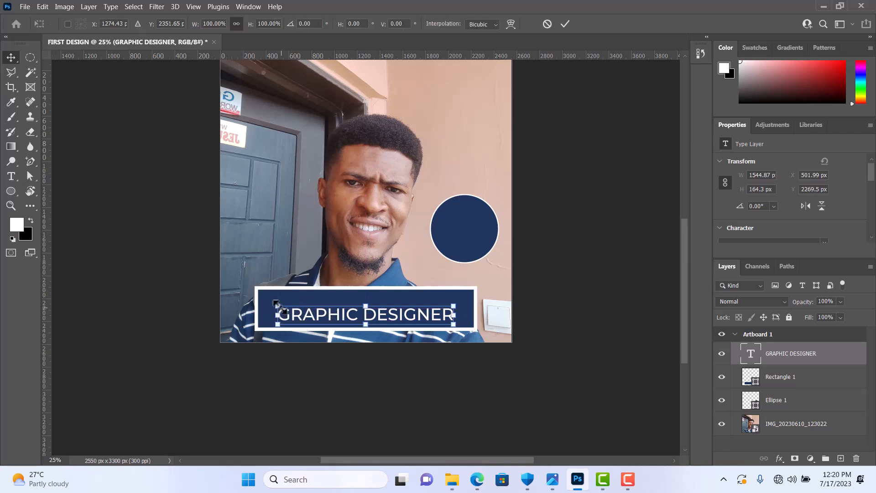
{"action": "left_click_drag", "start_coordinate": [276, 303], "coordinate": [269, 269]}
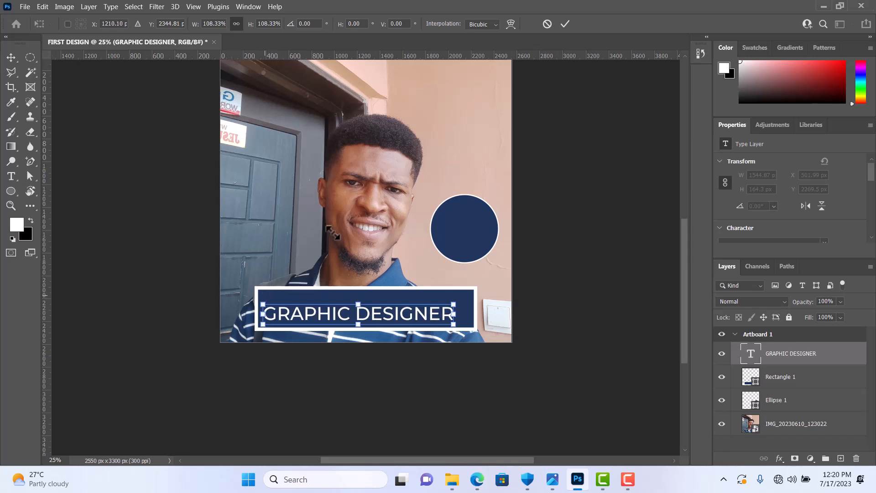
{"action": "left_click", "coordinate": [564, 22]}
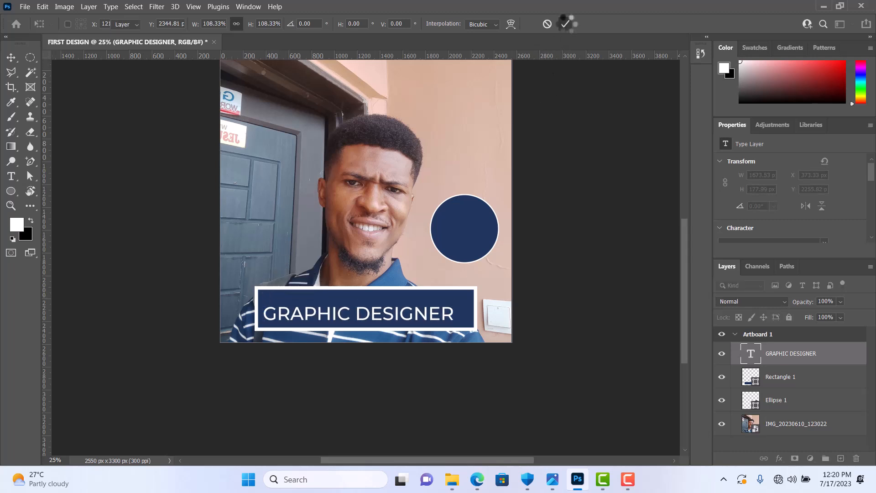
{"action": "left_click", "coordinate": [11, 57]}
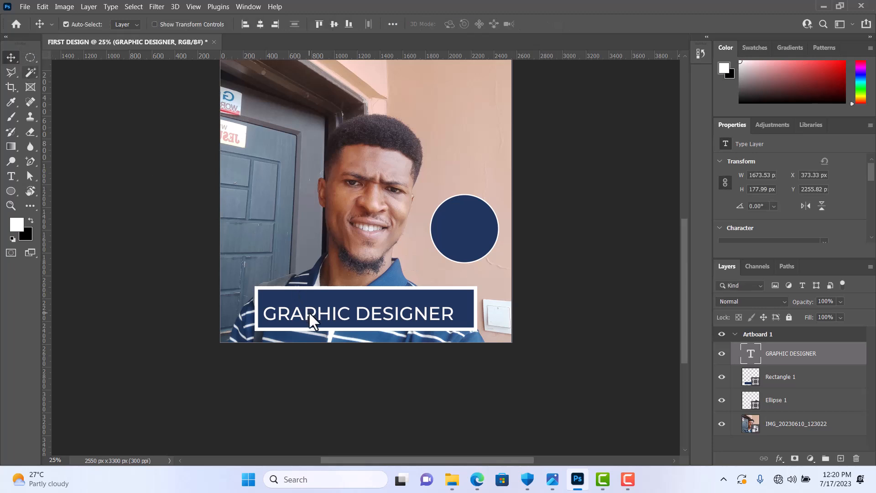
{"action": "left_click_drag", "start_coordinate": [309, 311], "coordinate": [320, 311]}
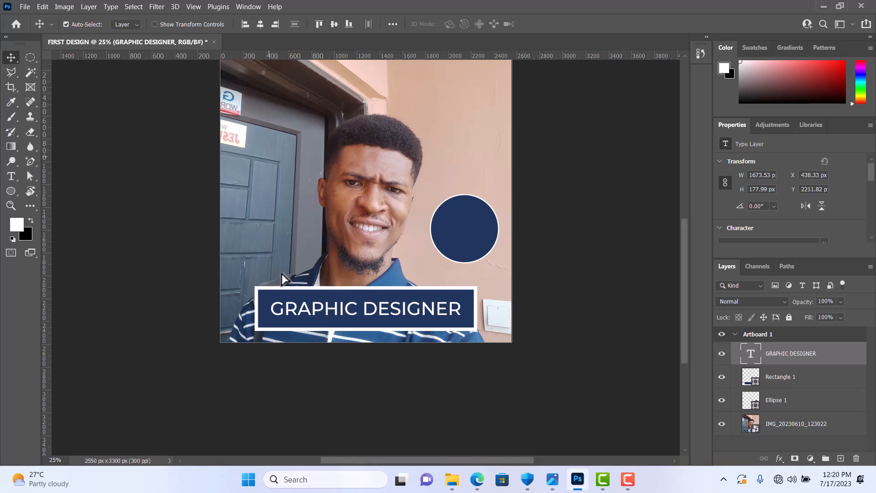
Step: Set the stroke width of the dark blue circle on the wall to 20 px
{"action": "left_click", "coordinate": [482, 241]}
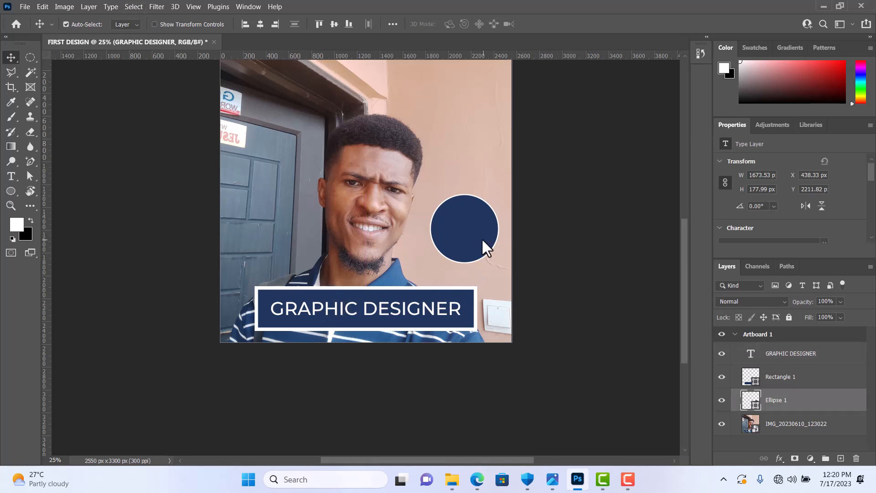
{"action": "left_click", "coordinate": [11, 191]}
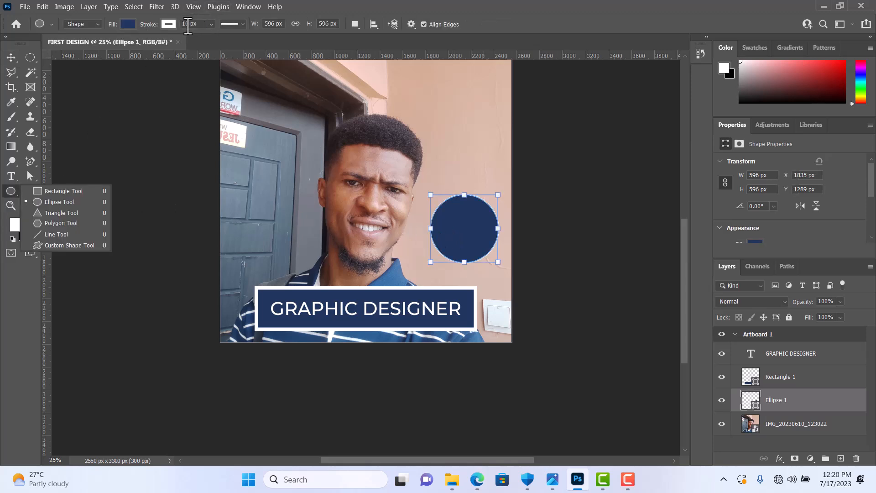
{"action": "left_click", "coordinate": [188, 24]}
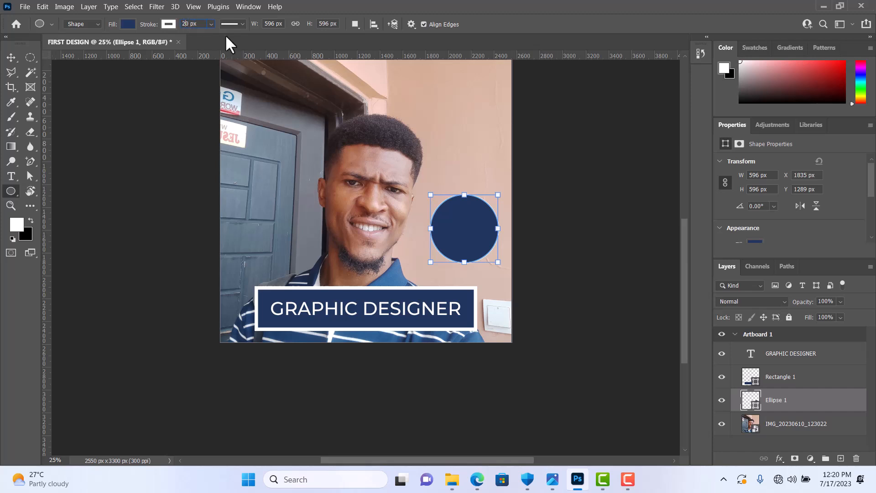
{"action": "key", "text": "Return"}
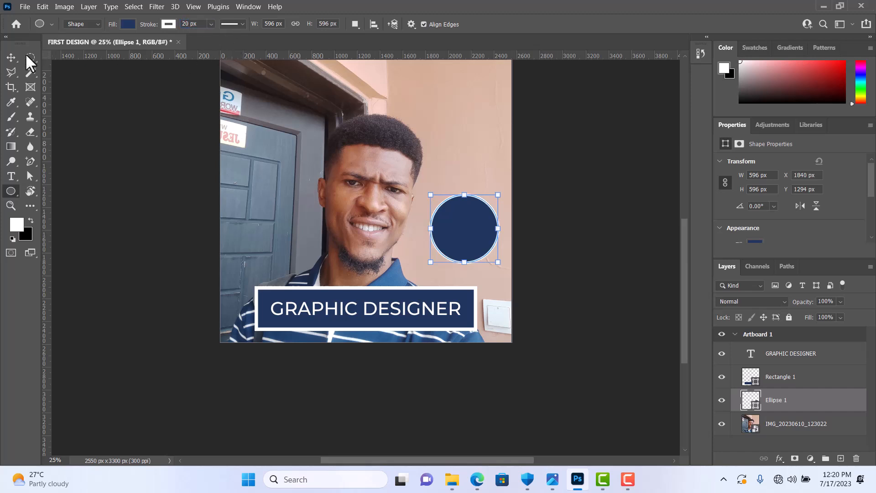
{"action": "key", "text": "v"}
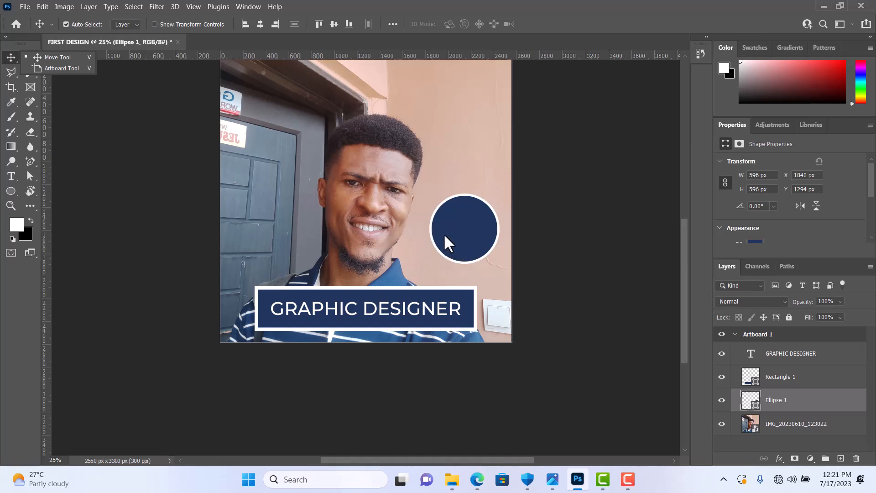
Step: Add a horizontal text layer reading HIIRE ME in 12 pt Montserrat Medium over the man's forehead
{"action": "left_click", "coordinate": [9, 177]}
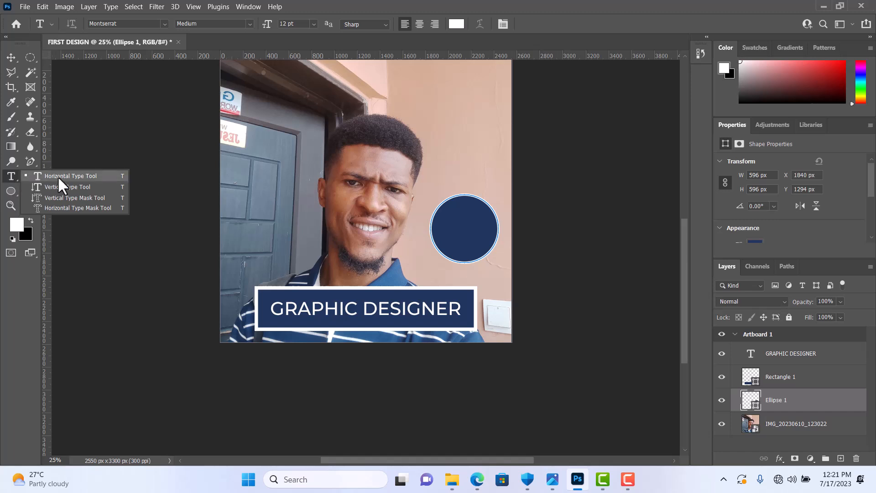
{"action": "left_click", "coordinate": [58, 177]}
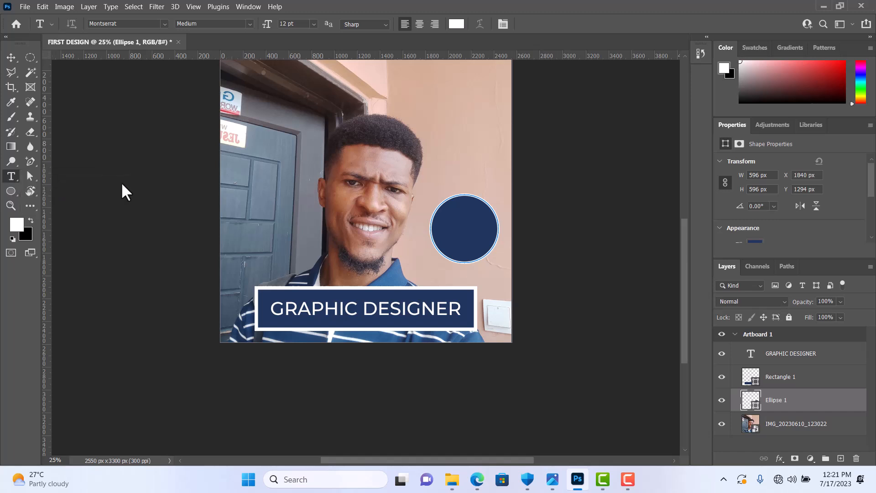
{"action": "left_click", "coordinate": [322, 173]}
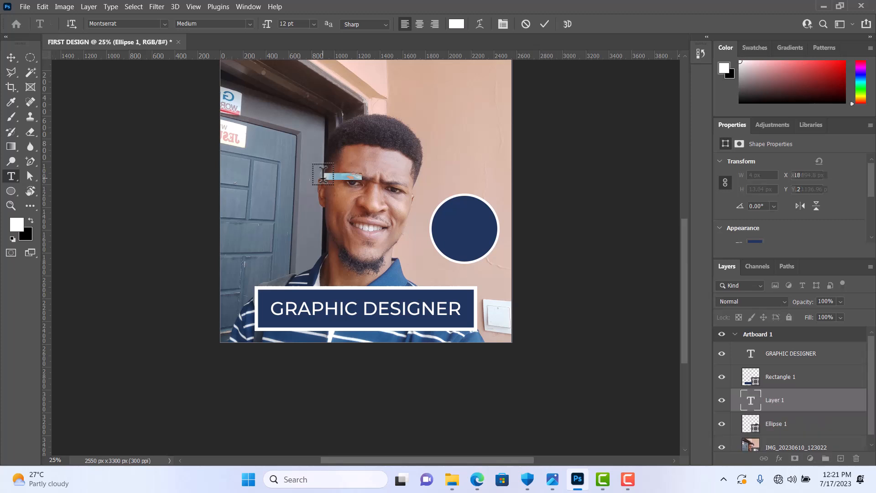
{"action": "key", "text": "BackSpace"}
{"action": "type", "text": "HIDE ME"}
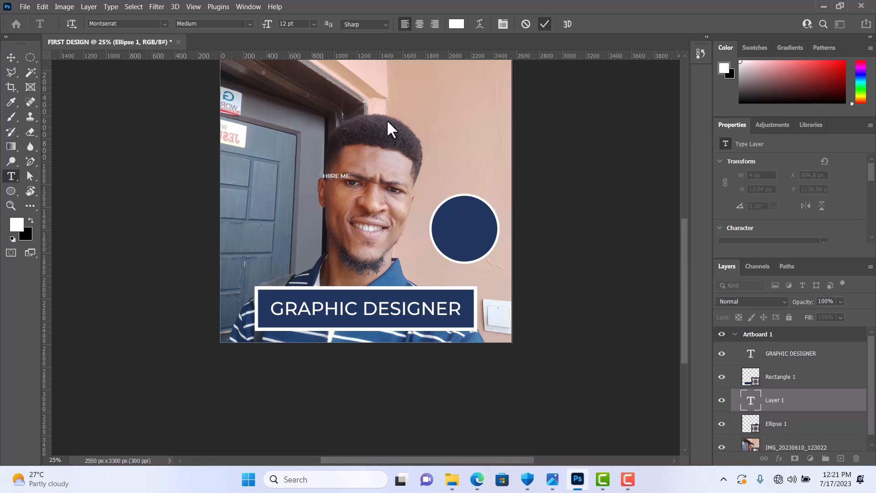
{"action": "left_click", "coordinate": [194, 220]}
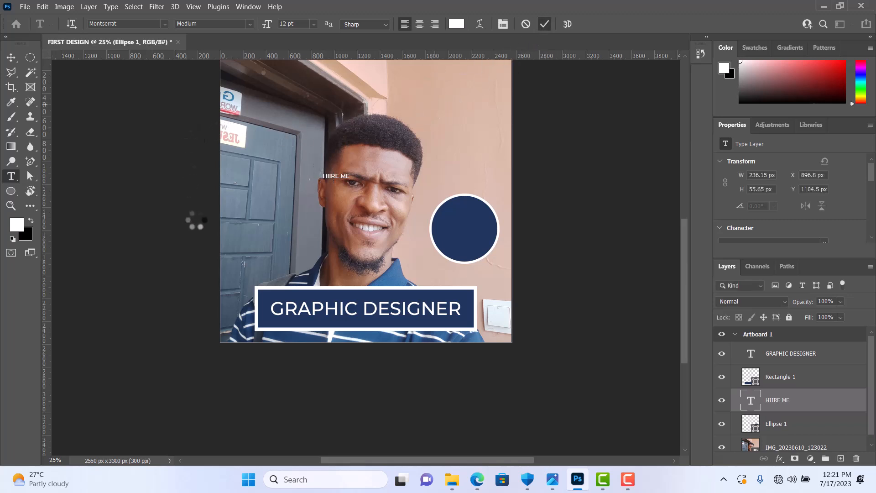
Step: Scale the HIIRE ME text to about 186% and place it inside the dark blue circle, at about X 1927 px, Y 1520 px
{"action": "key", "text": "ctrl+t"}
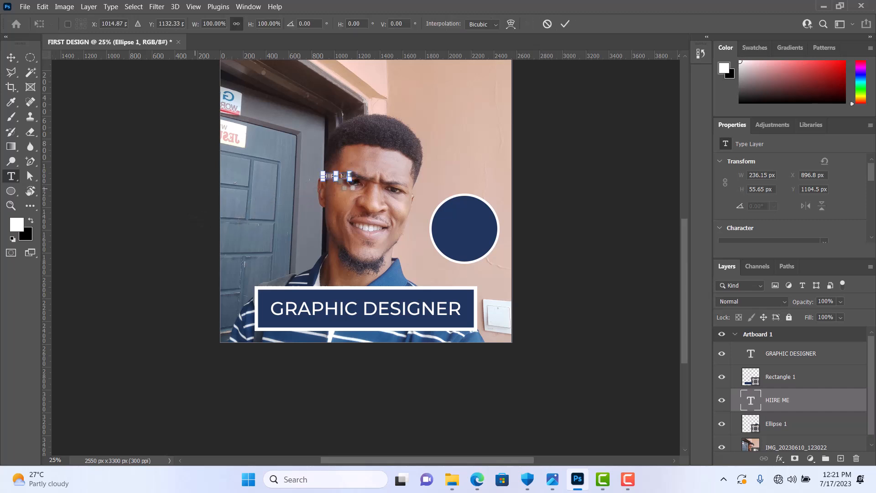
{"action": "left_click_drag", "start_coordinate": [349, 177], "coordinate": [390, 209]}
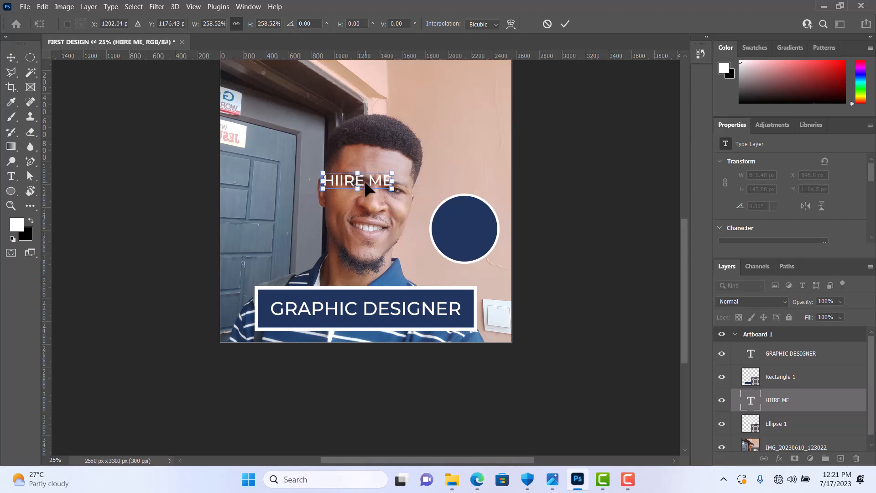
{"action": "left_click_drag", "start_coordinate": [375, 196], "coordinate": [491, 233]}
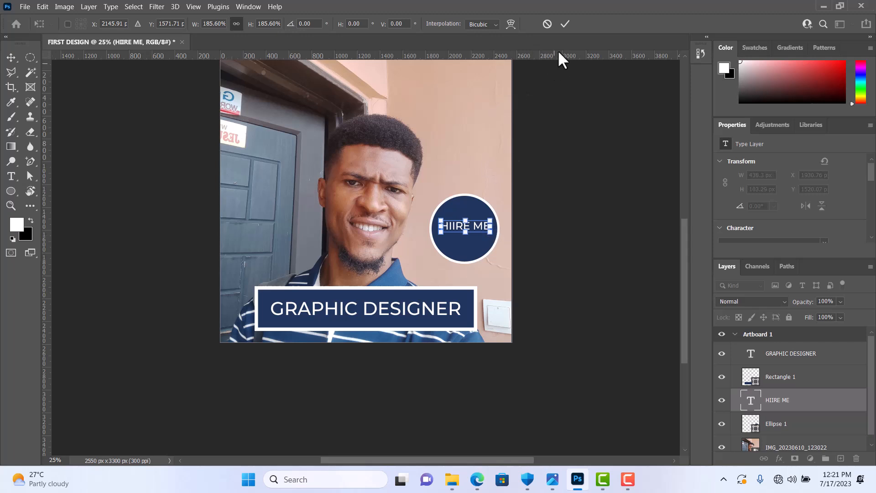
{"action": "left_click", "coordinate": [565, 25]}
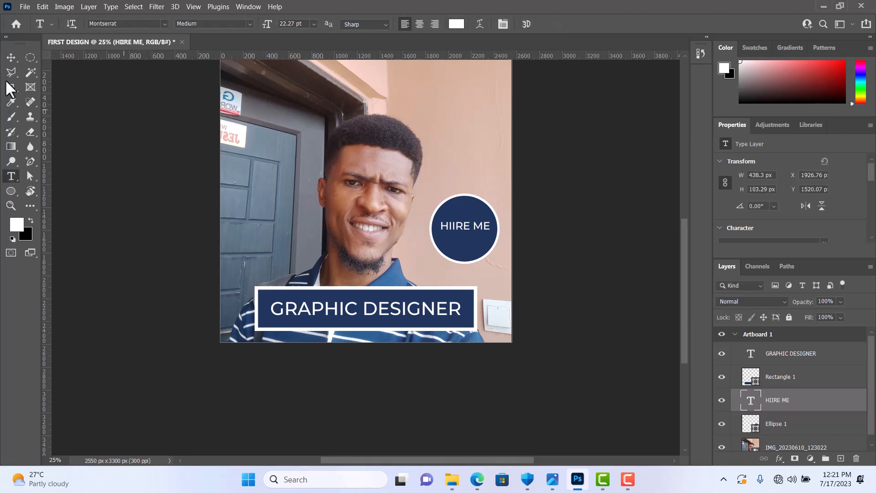
{"action": "left_click", "coordinate": [7, 55]}
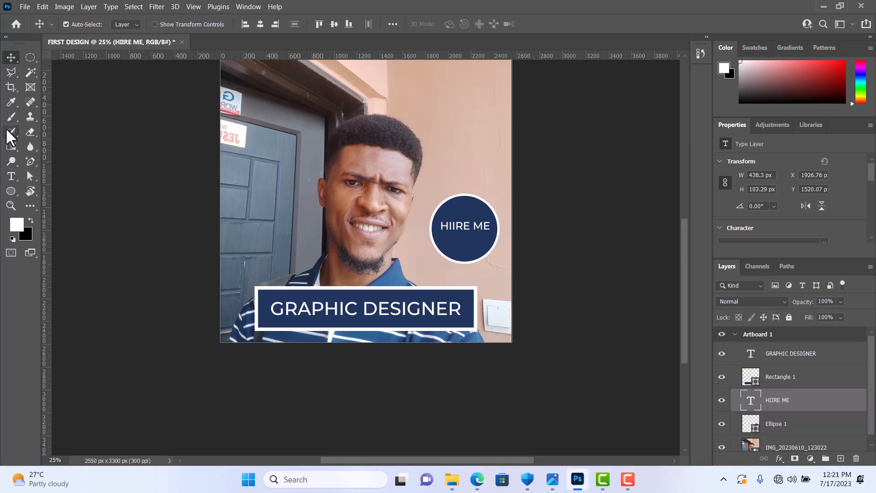
Step: Add a 12 pt Lorem Ipsum placeholder text over the door frame, at about X 557 px, Y 485 px
{"action": "left_click", "coordinate": [10, 176]}
{"action": "left_click", "coordinate": [279, 113]}
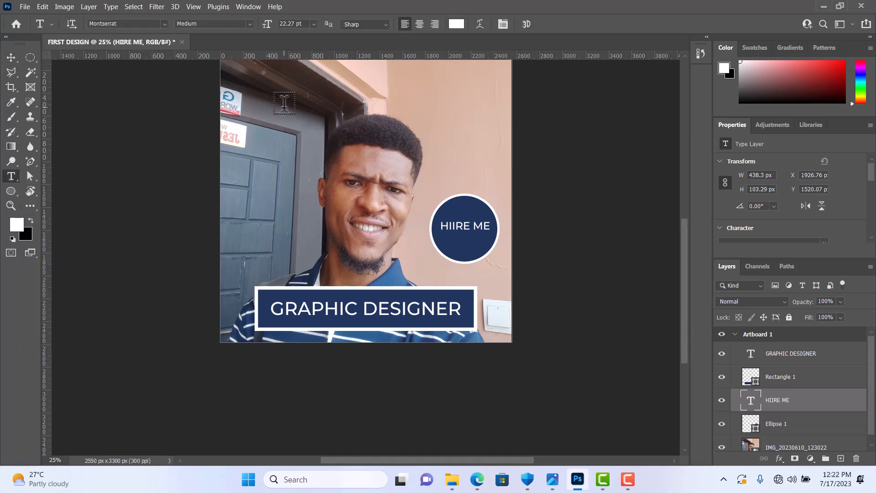
{"action": "left_click", "coordinate": [284, 104]}
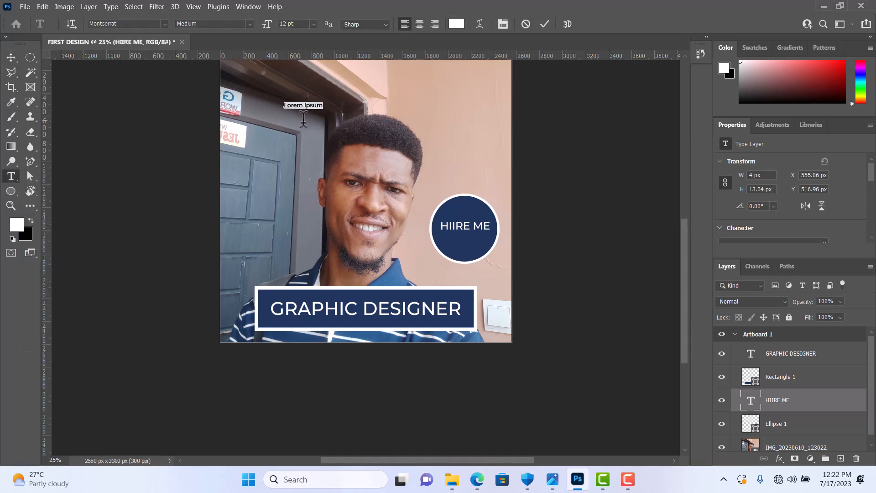
{"action": "left_click", "coordinate": [544, 24]}
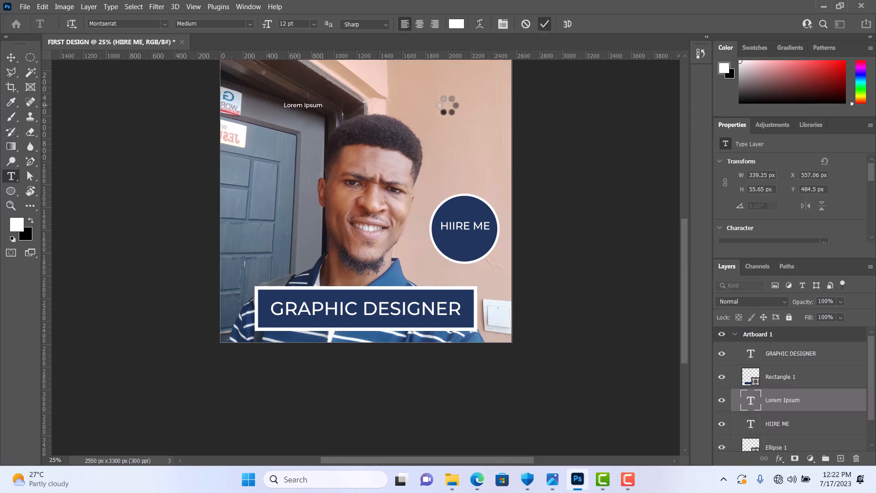
Step: Enlarge the Lorem Ipsum text proportionally to about 324%
{"action": "key", "text": "ctrl+t"}
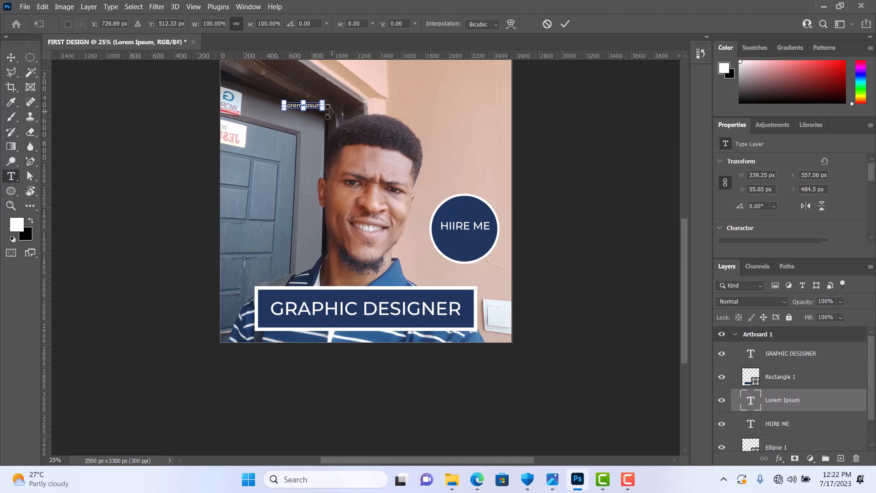
{"action": "left_click_drag", "start_coordinate": [323, 109], "coordinate": [413, 162]}
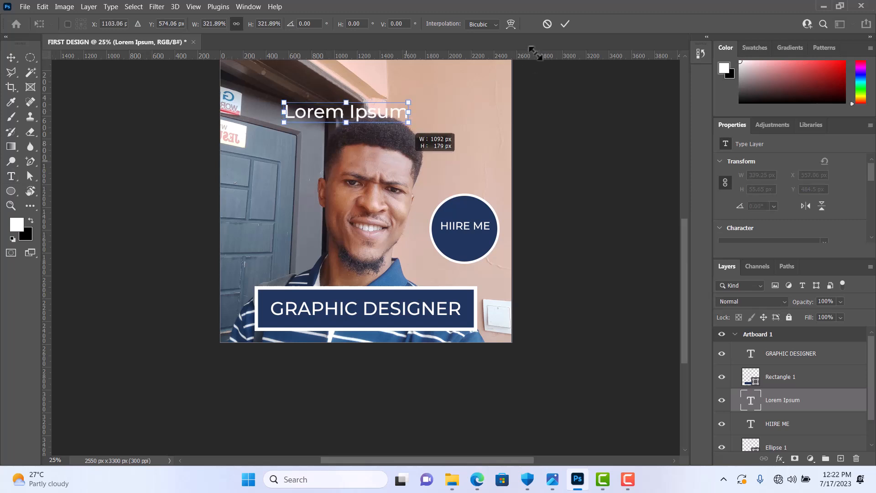
{"action": "left_click", "coordinate": [566, 22]}
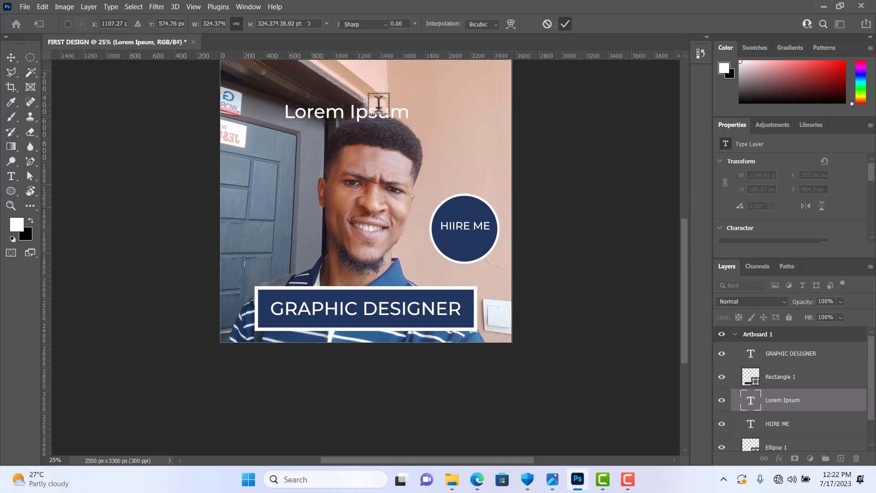
{"action": "left_click", "coordinate": [10, 58]}
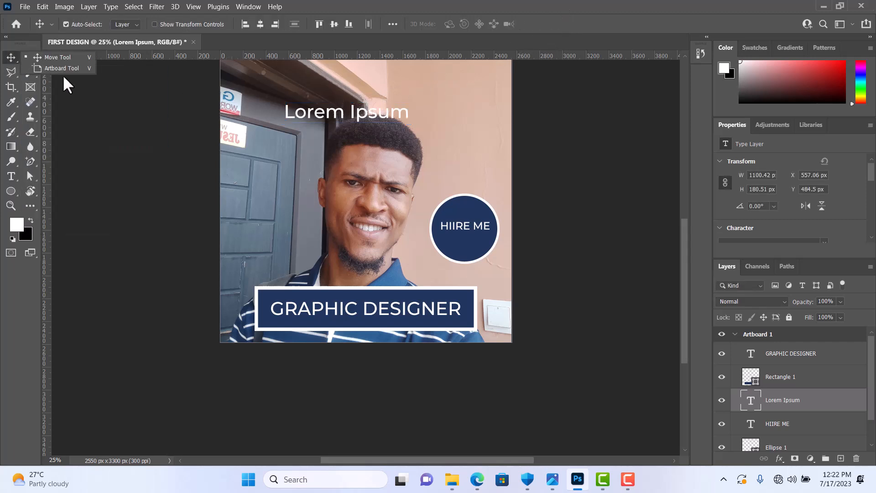
Step: Replace the Lorem Ipsum placeholder with GRAPHIC DESIGNER, one word on each of two lines
{"action": "double_click", "coordinate": [340, 110]}
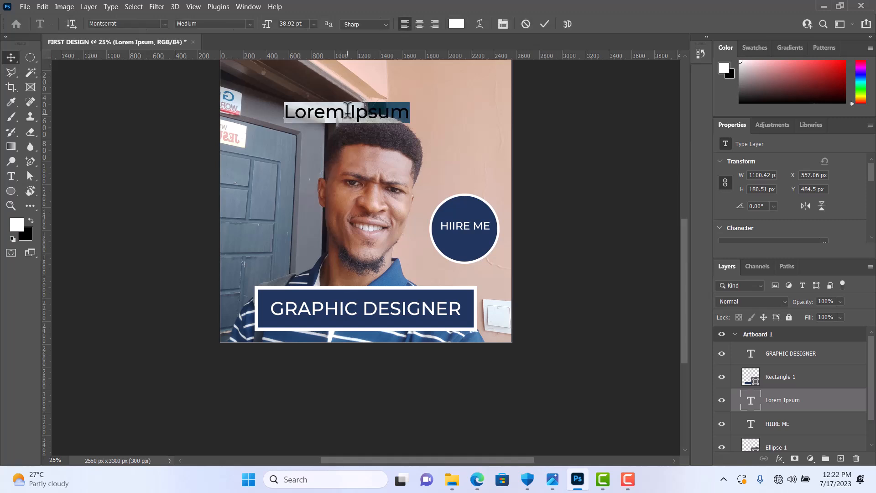
{"action": "left_click", "coordinate": [347, 112]}
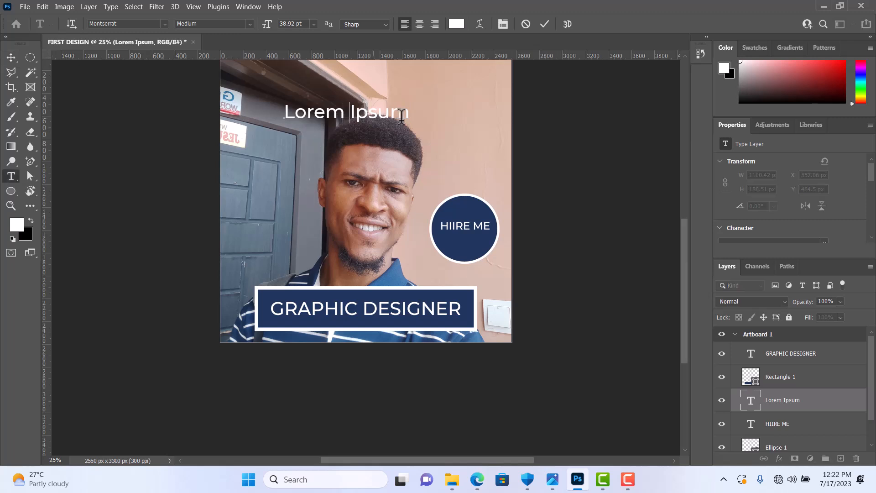
{"action": "key", "text": "shift+End"}
{"action": "left_click_drag", "start_coordinate": [295, 114], "coordinate": [276, 113]}
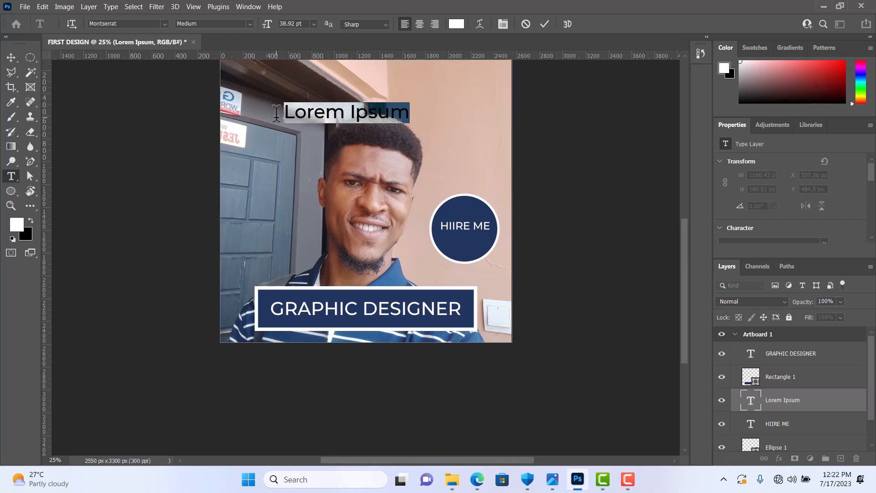
{"action": "left_click", "coordinate": [276, 112]}
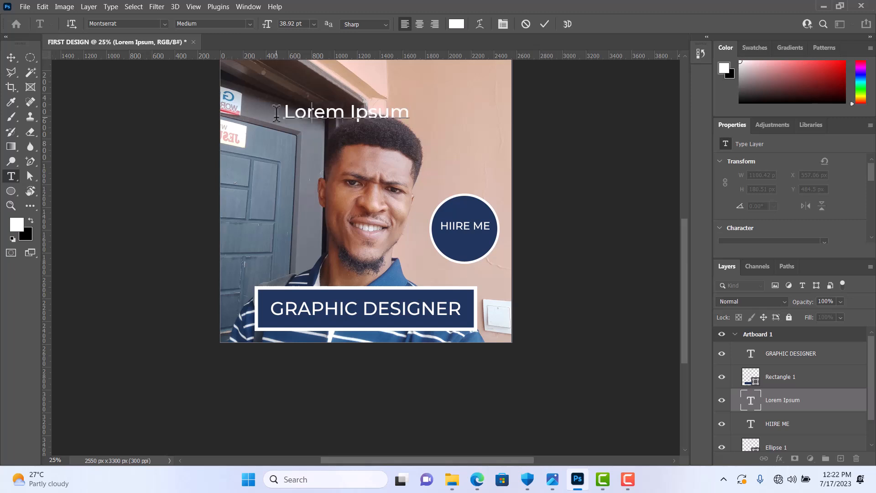
{"action": "type", "text": "GR"}
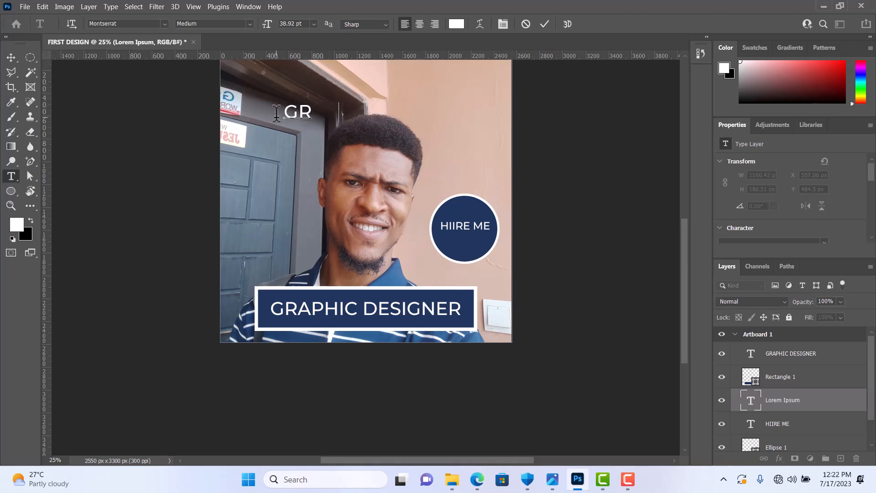
{"action": "type", "text": "APHIC"}
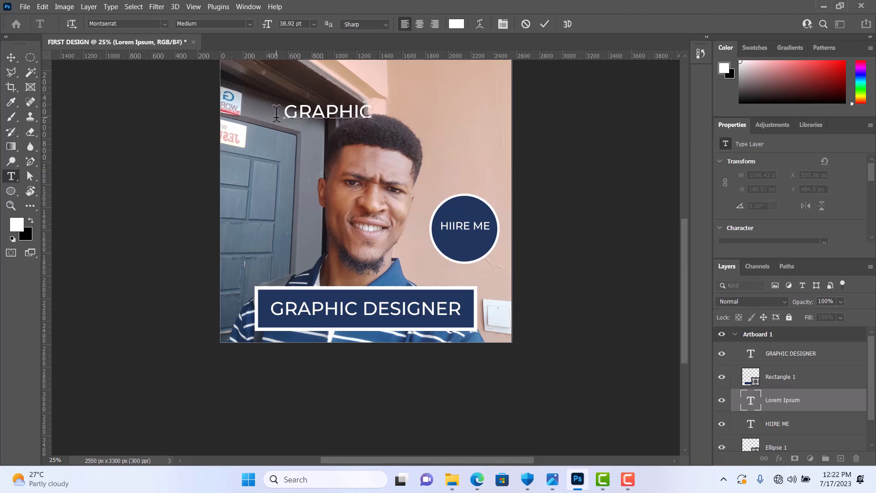
{"action": "type", "text": "EDT"}
{"action": "key", "text": "BackSpace"}
{"action": "key", "text": "BackSpace"}
{"action": "key", "text": "BackSpace"}
{"action": "type", "text": "DES "}
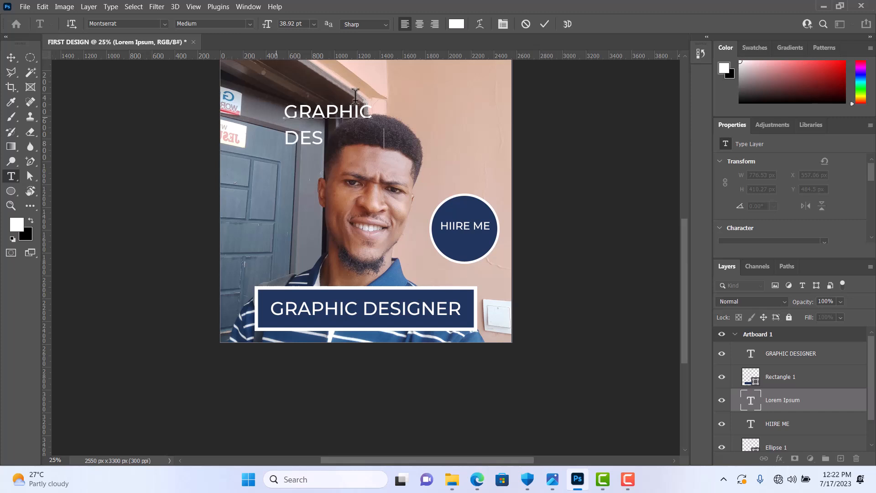
{"action": "type", "text": "IGNER"}
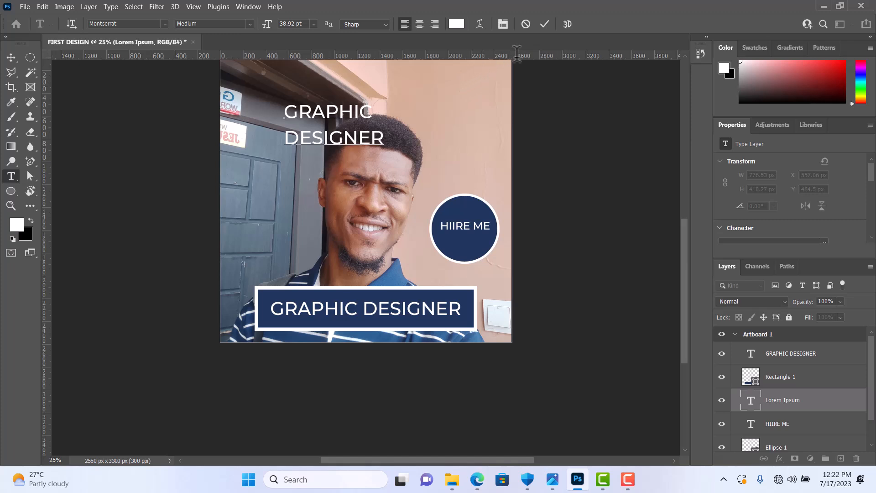
{"action": "left_click", "coordinate": [544, 24]}
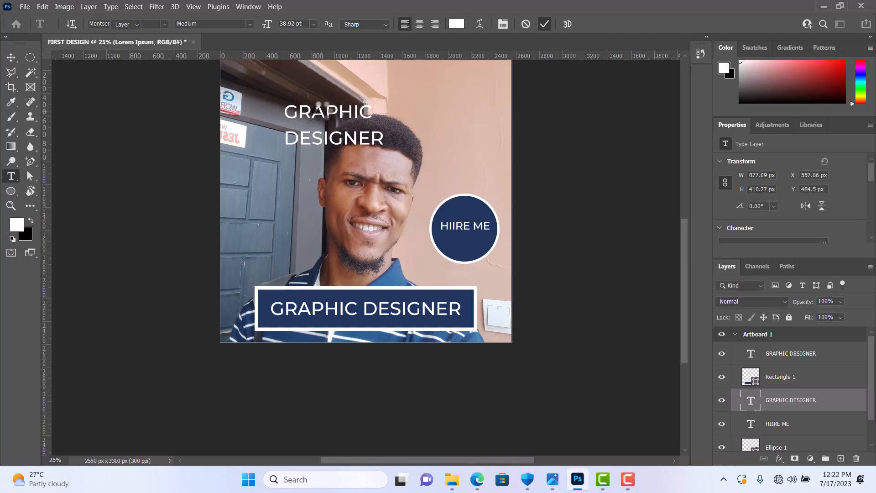
Step: Move the two-line GRAPHIC DESIGNER text over the top of the man's head, to about X 766 px, Y 481 px
{"action": "key", "text": "v"}
{"action": "left_click_drag", "start_coordinate": [323, 123], "coordinate": [382, 121]}
{"action": "scroll", "coordinate": [364, 126], "scroll_direction": "up", "scroll_amount": 1}
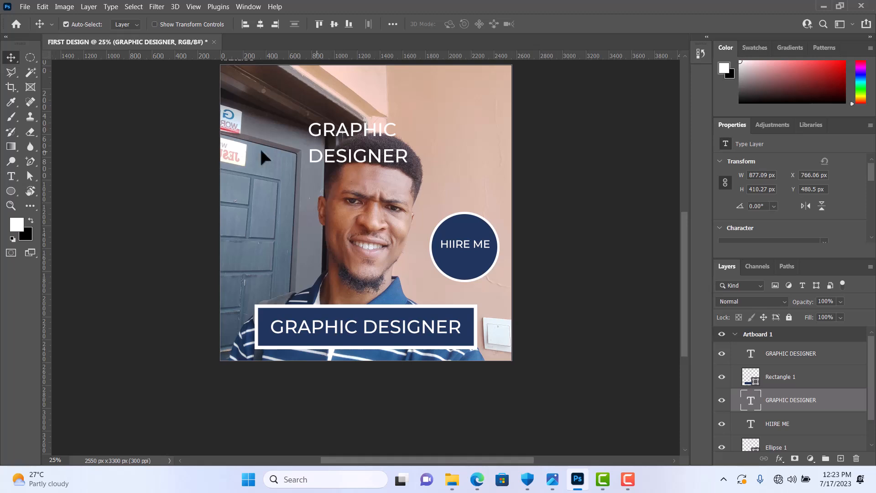
Step: Centre-align the two lines of the upper GRAPHIC DESIGNER text
{"action": "left_click", "coordinate": [10, 176]}
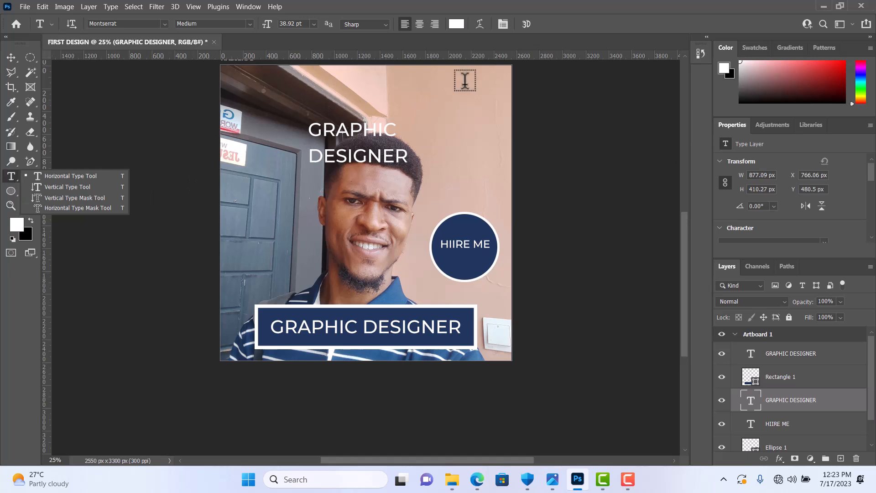
{"action": "left_click", "coordinate": [419, 21]}
{"action": "left_click", "coordinate": [420, 21]}
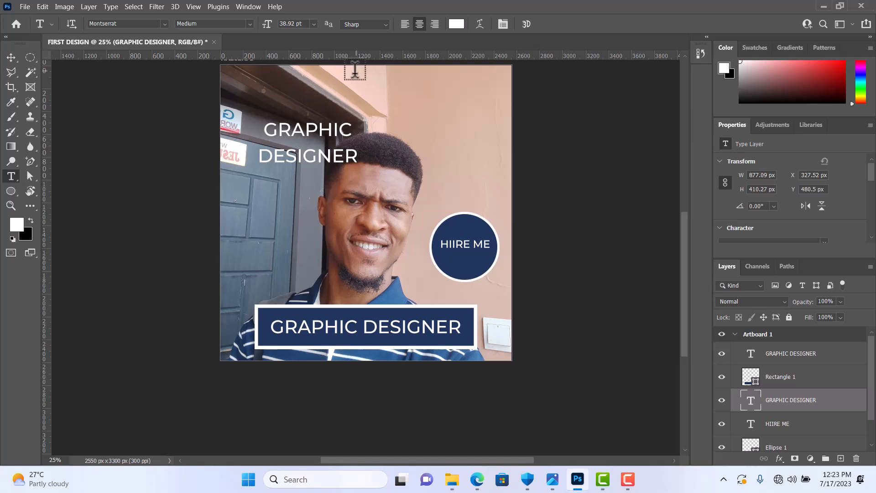
{"action": "left_click", "coordinate": [404, 23]}
Step: Reduce the leading of the two-line GRAPHIC DESIGNER text to 40 pt
{"action": "left_click", "coordinate": [504, 24]}
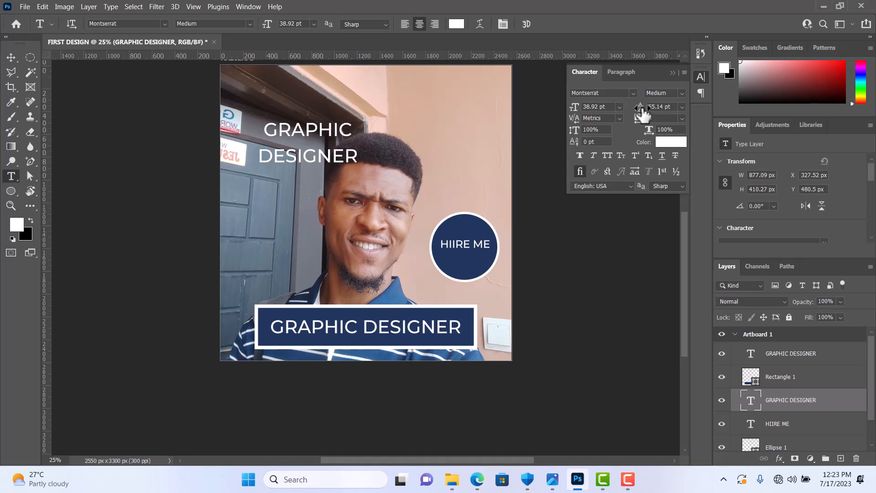
{"action": "left_click", "coordinate": [682, 107]}
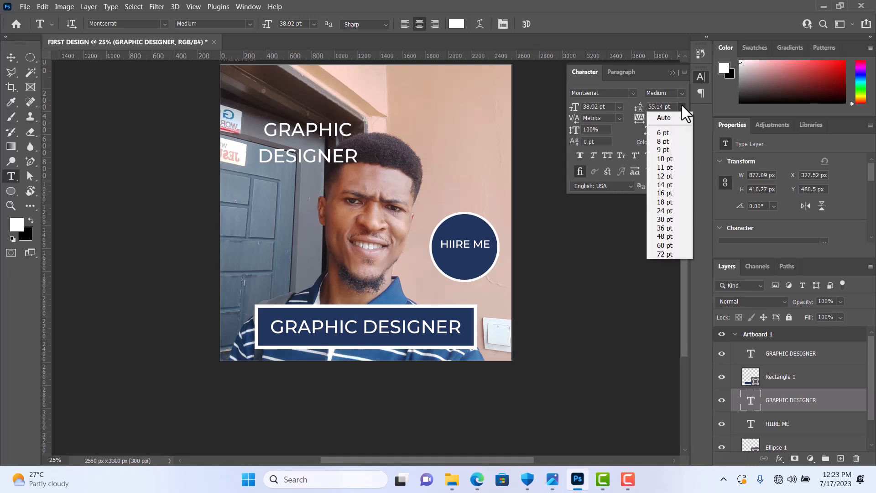
{"action": "left_click", "coordinate": [667, 117]}
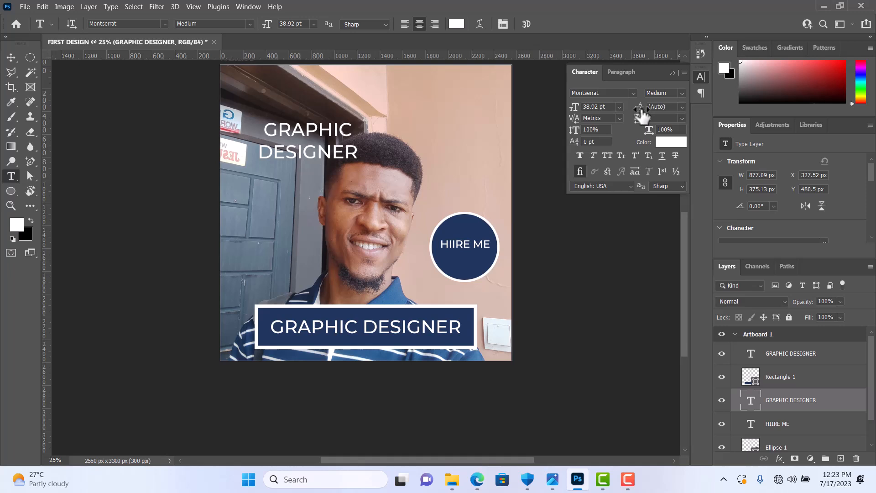
{"action": "left_click_drag", "start_coordinate": [641, 113], "coordinate": [639, 114]}
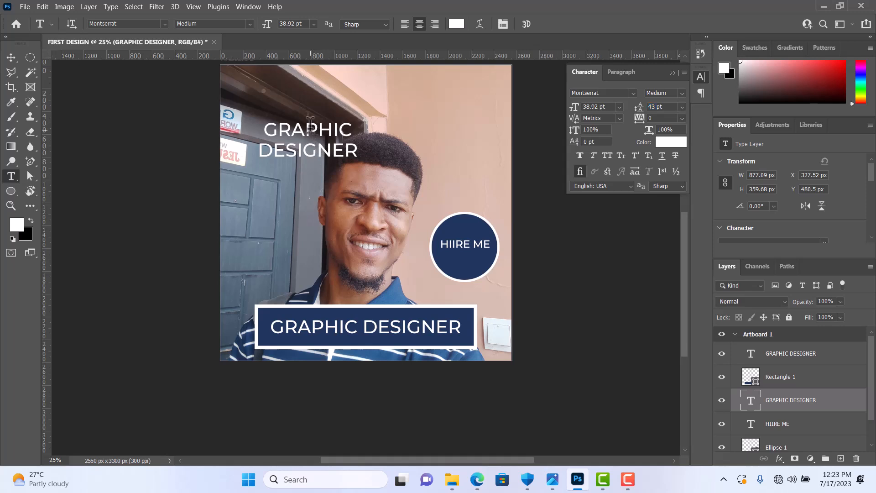
{"action": "left_click_drag", "start_coordinate": [643, 114], "coordinate": [640, 117]}
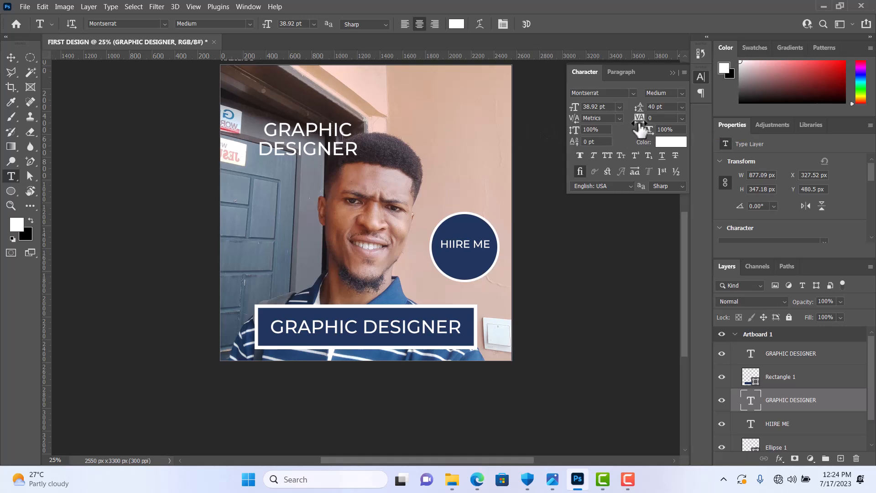
Step: Set the tracking of the two-line GRAPHIC DESIGNER text to 320
{"action": "left_click_drag", "start_coordinate": [640, 130], "coordinate": [638, 130]}
{"action": "type", "text": "320"}
{"action": "key", "text": "Return"}
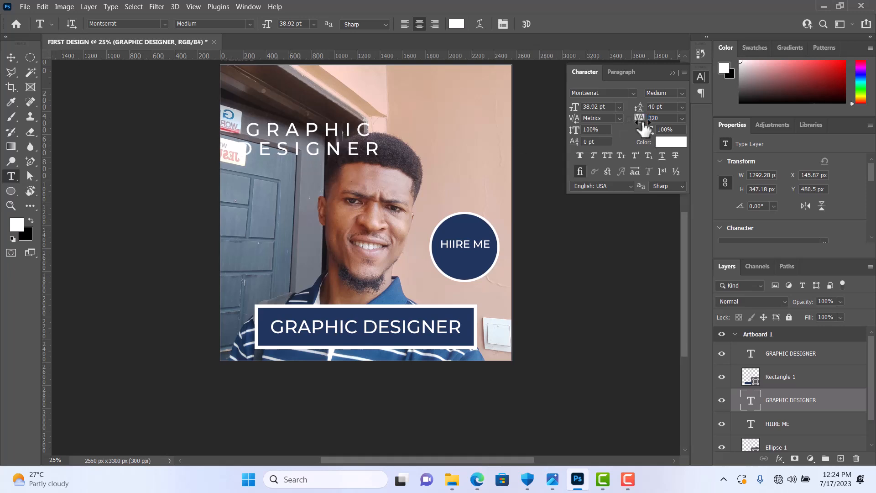
Step: Reset the tracking of the two-line GRAPHIC DESIGNER text to 0
{"action": "left_click_drag", "start_coordinate": [644, 130], "coordinate": [640, 131]}
{"action": "left_click", "coordinate": [682, 118]}
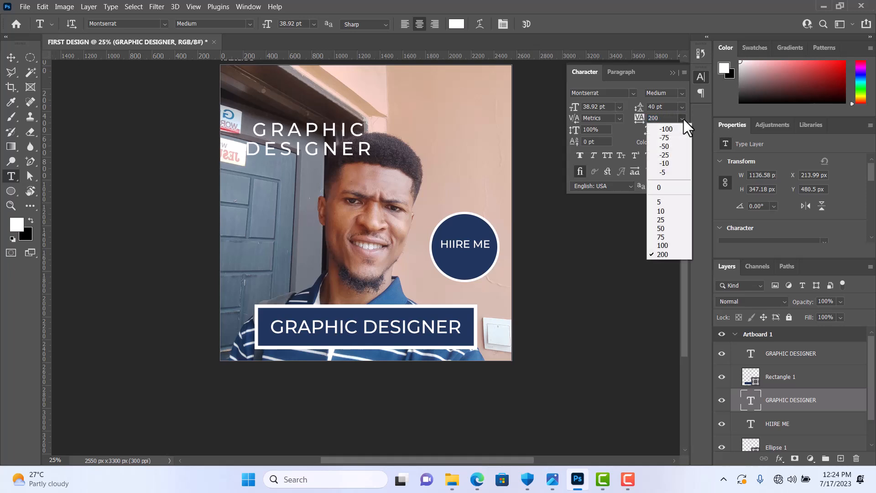
{"action": "left_click", "coordinate": [670, 187]}
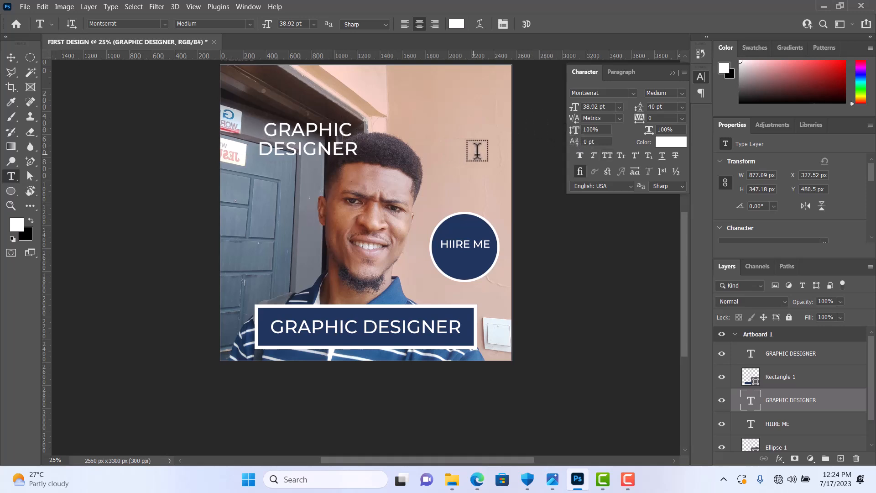
Step: Apply faux bold, faux italic and underline to the two-line GRAPHIC DESIGNER text, and switch to the Move tool
{"action": "left_click", "coordinate": [579, 155]}
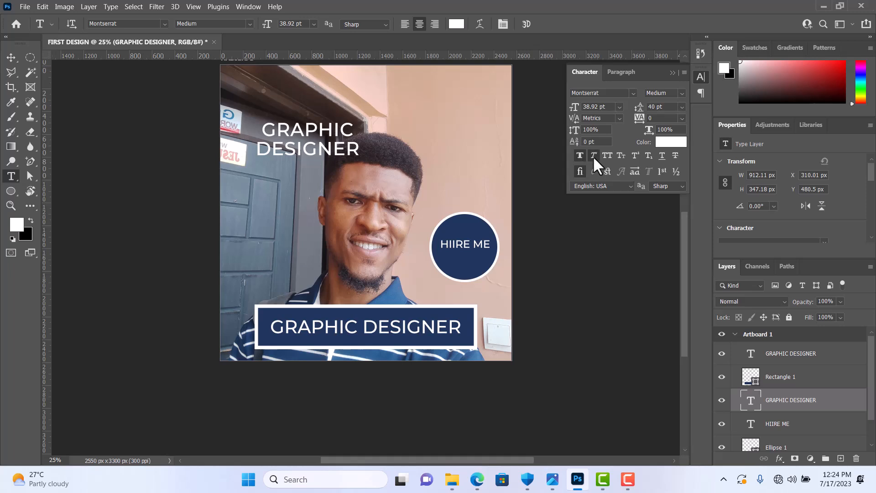
{"action": "left_click", "coordinate": [592, 155]}
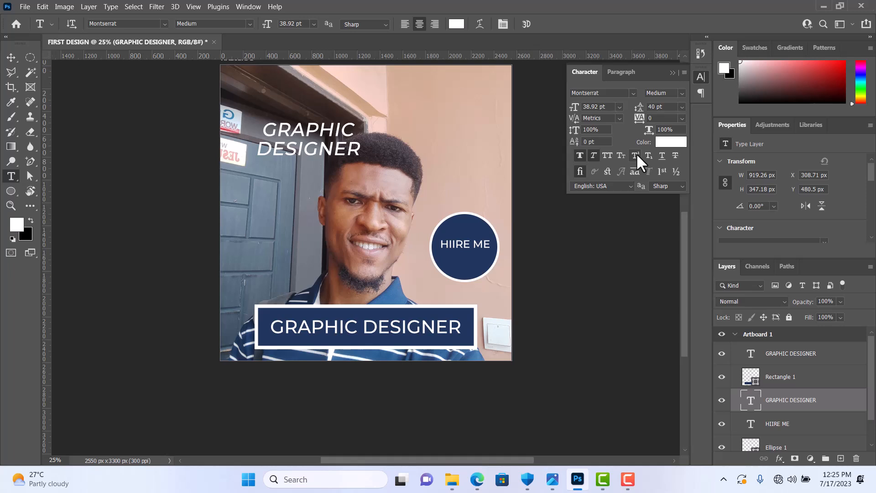
{"action": "left_click", "coordinate": [662, 155]}
{"action": "left_click", "coordinate": [673, 72]}
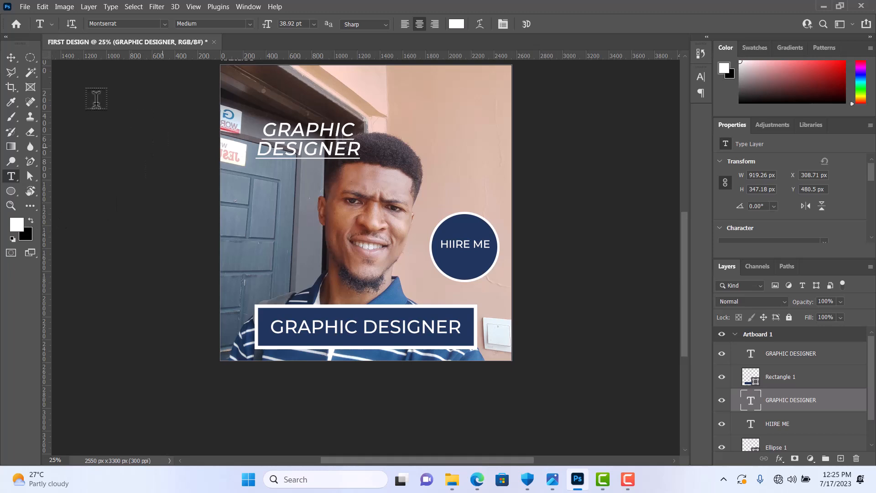
{"action": "left_click", "coordinate": [11, 57]}
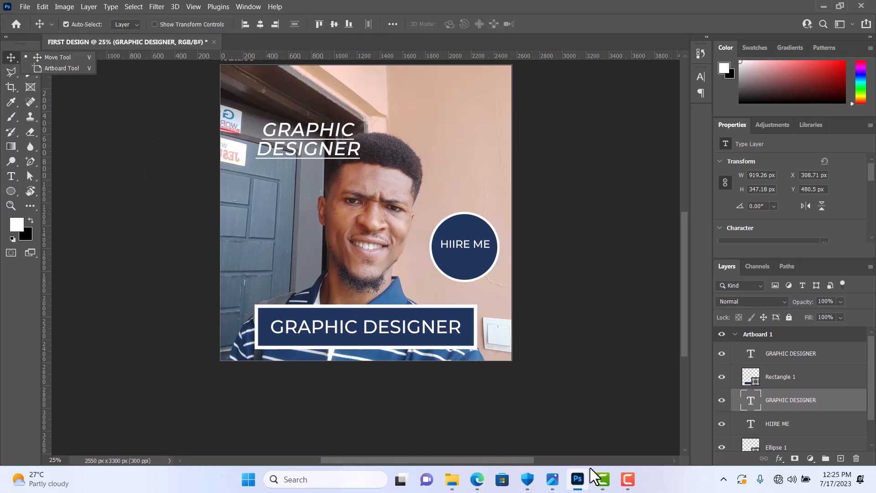